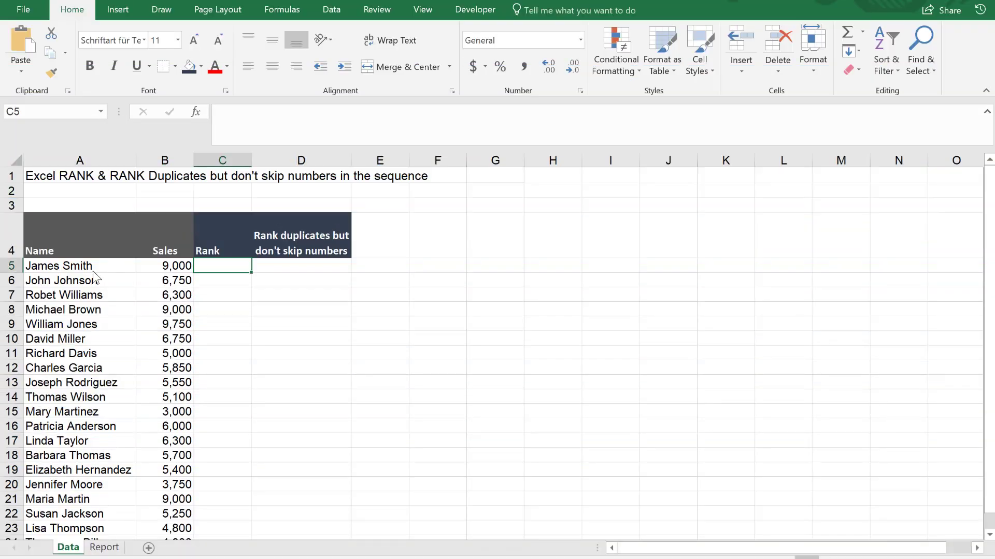
# In C5, compare RANK, RANK.AVG and RANK.EQ suggestions, then start a RANK.EQ formula
pyautogui.click(93, 267)
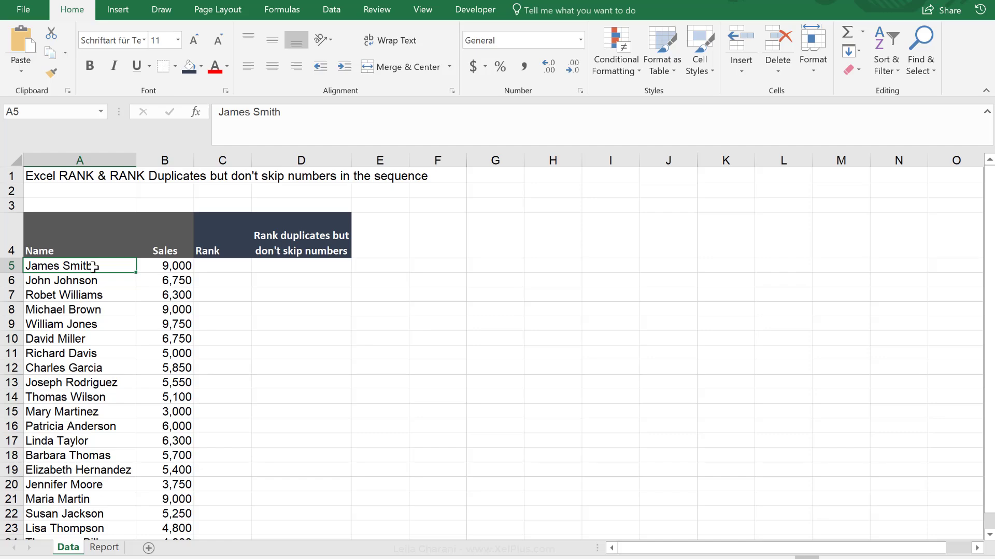
pyautogui.click(150, 266)
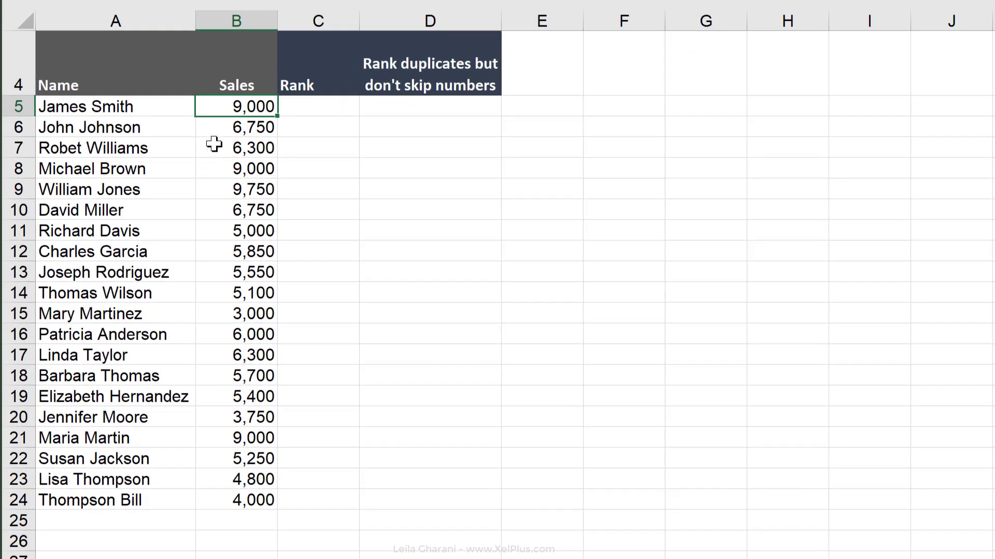
pyautogui.click(315, 115)
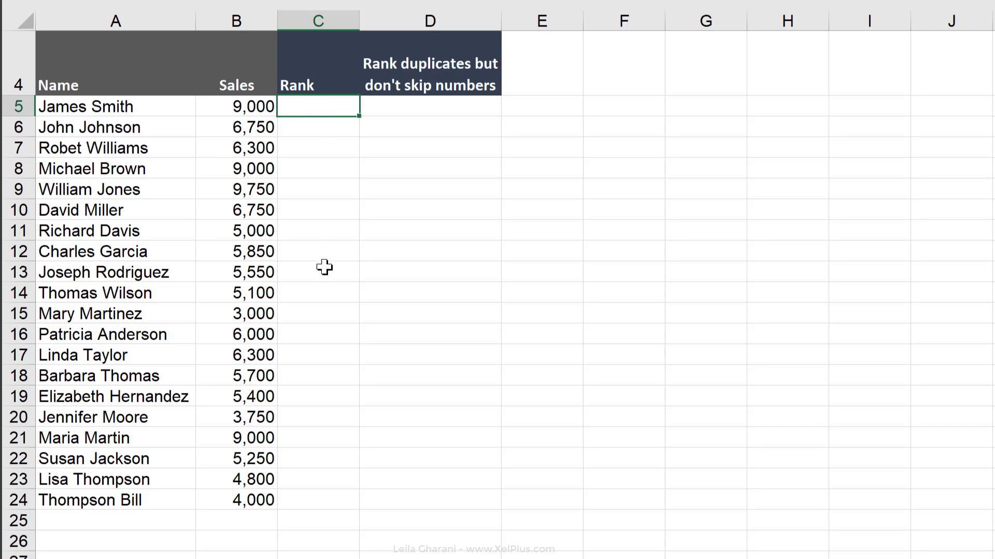
pyautogui.scroll(1, 323, 322)
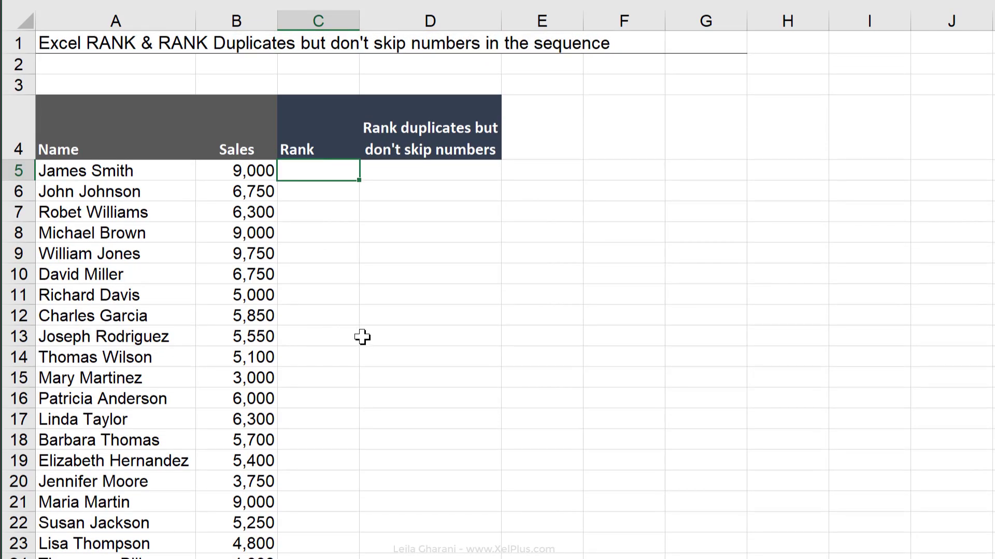
pyautogui.write('=rank')
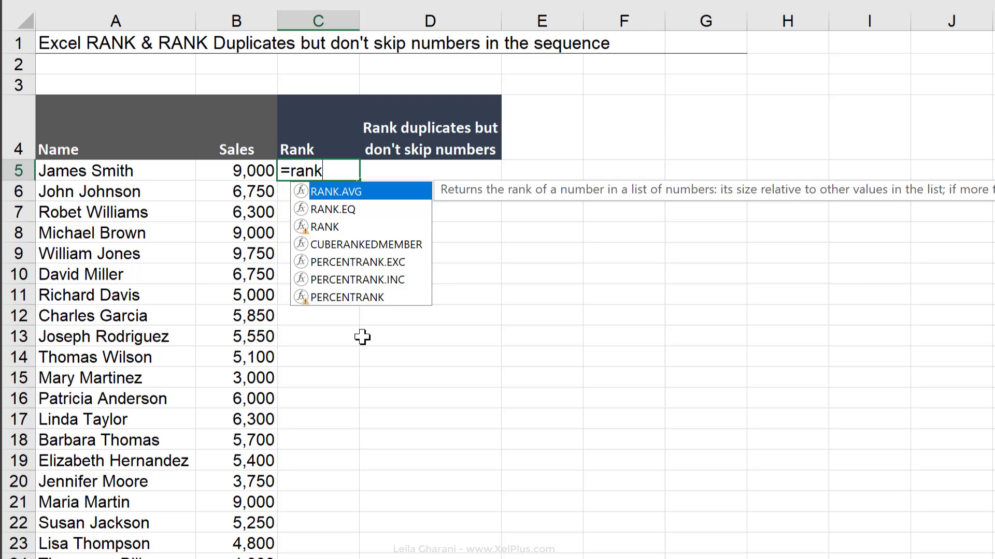
pyautogui.click(320, 228)
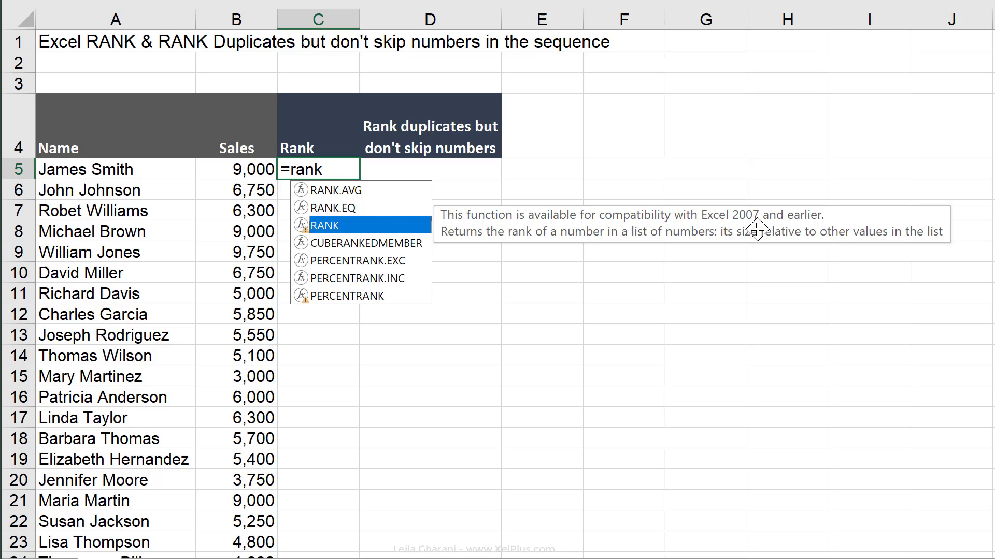
pyautogui.click(357, 214)
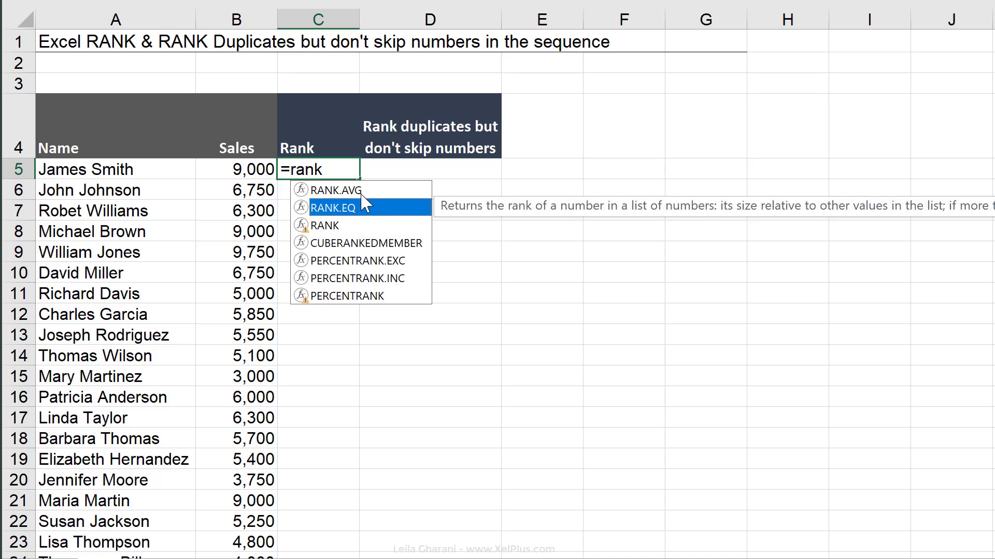
pyautogui.press('Up')
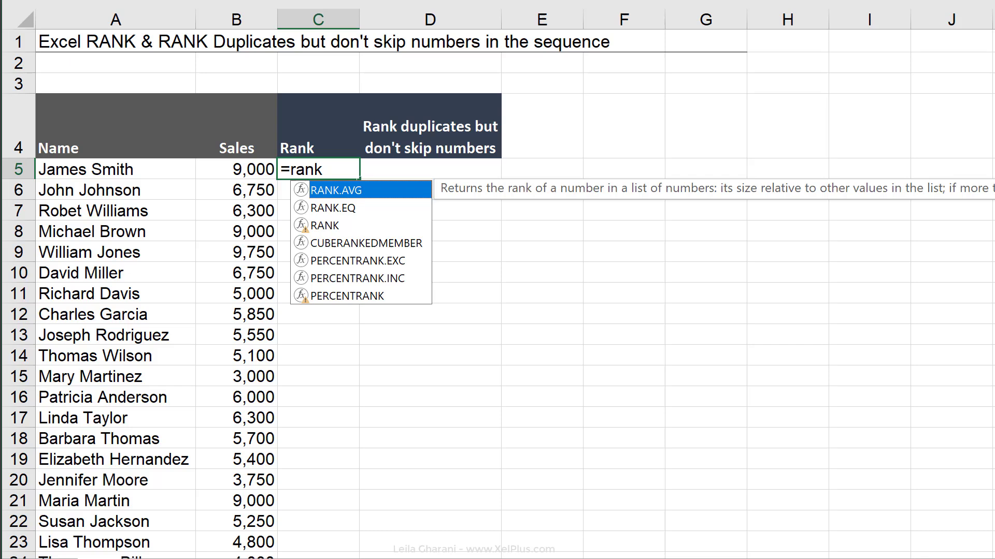
pyautogui.press('Down')
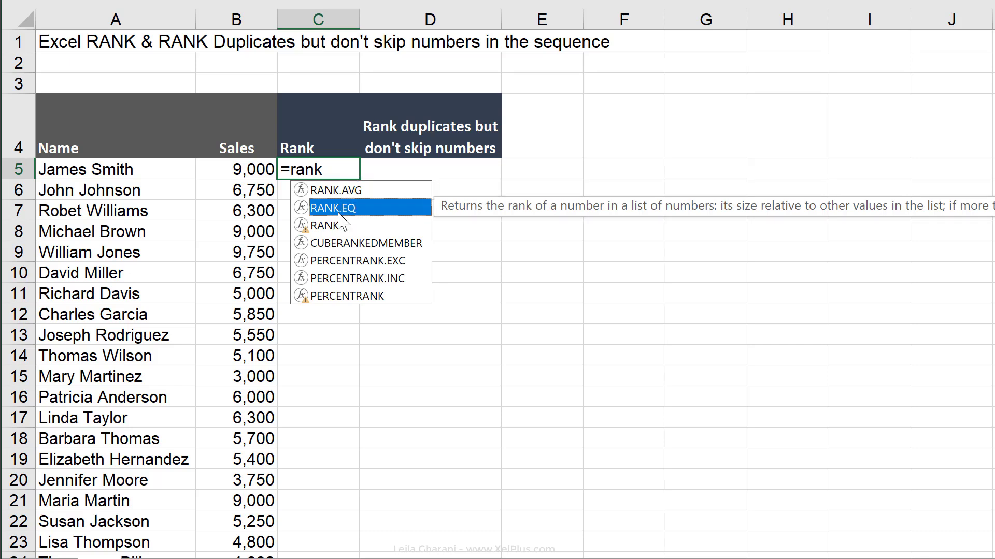
pyautogui.press('Tab')
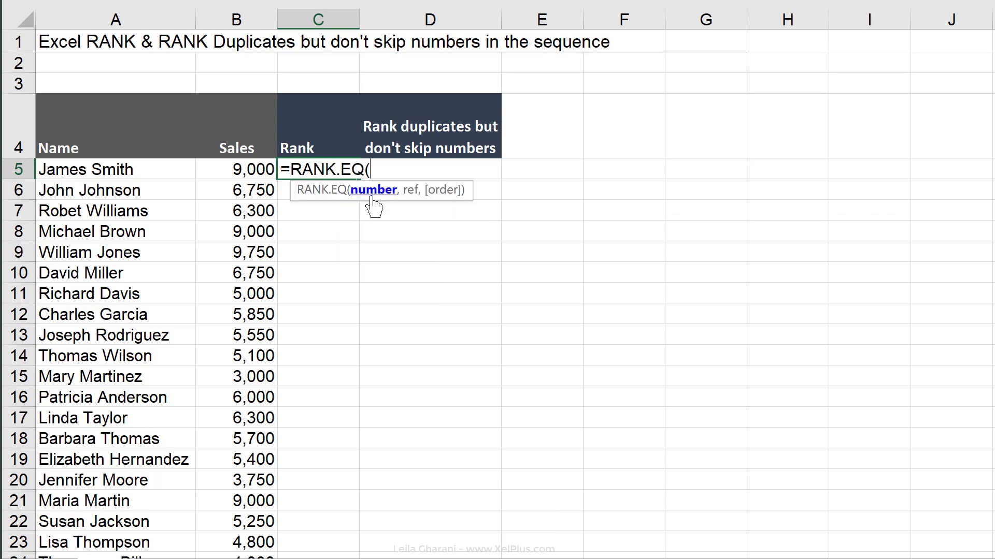
# Complete C5 as RANK.EQ(B5,$B$5:$B$24) without an order argument, returning 2
pyautogui.click(253, 169)
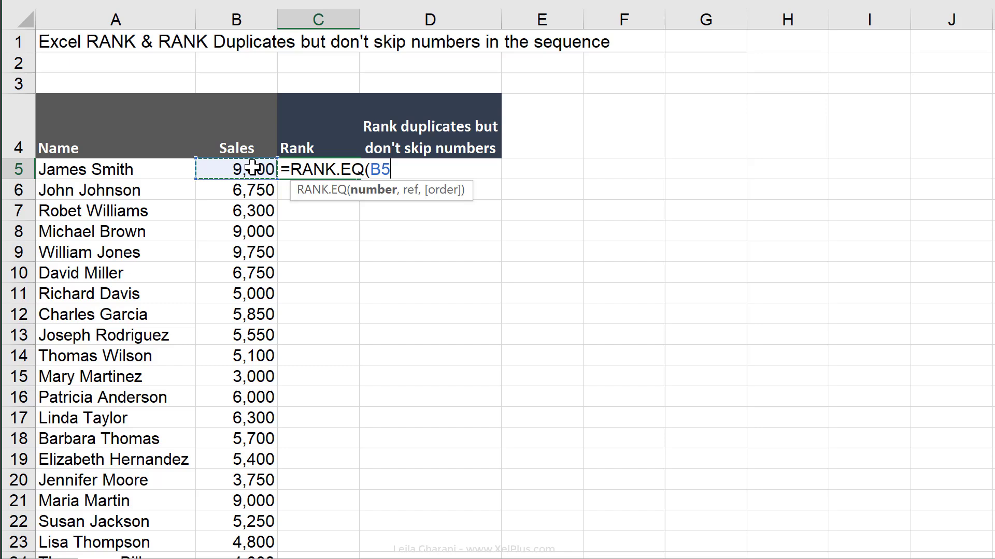
pyautogui.write(',')
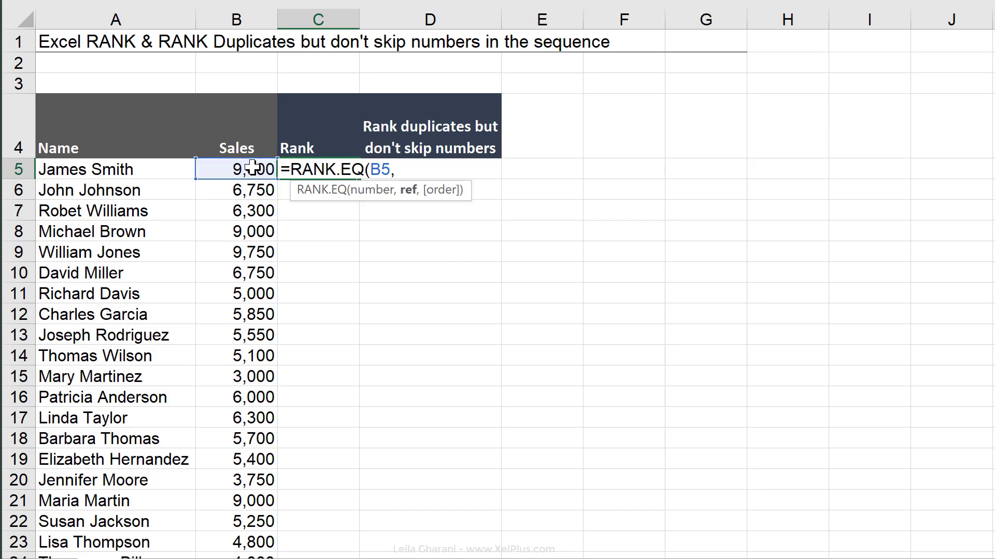
pyautogui.click(242, 169)
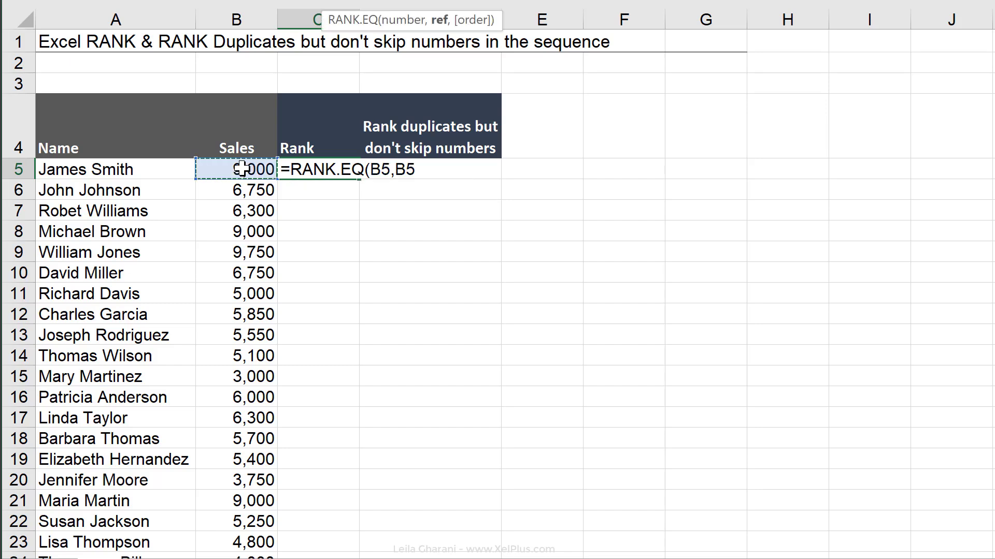
pyautogui.hotkey('ctrl', 'shift', 'Down')
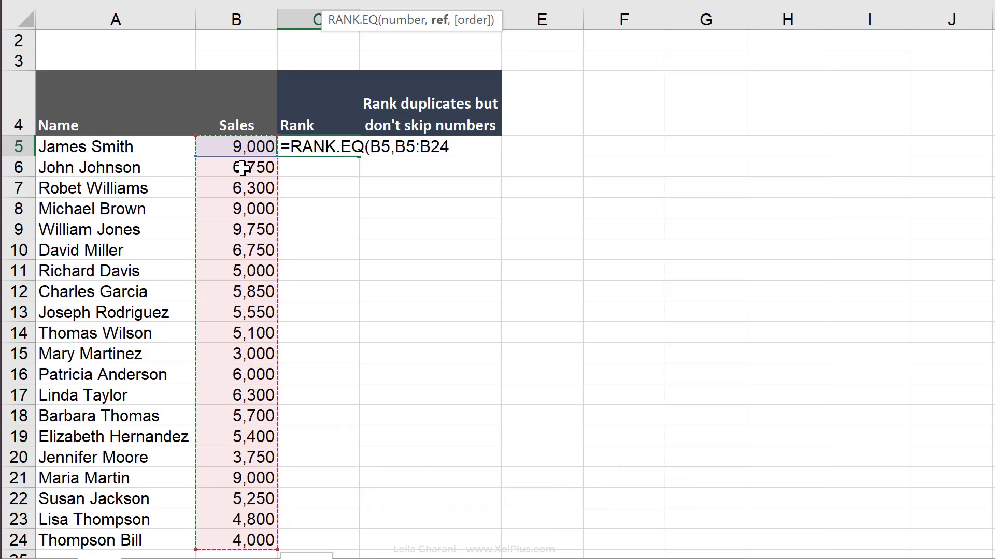
pyautogui.press('F4')
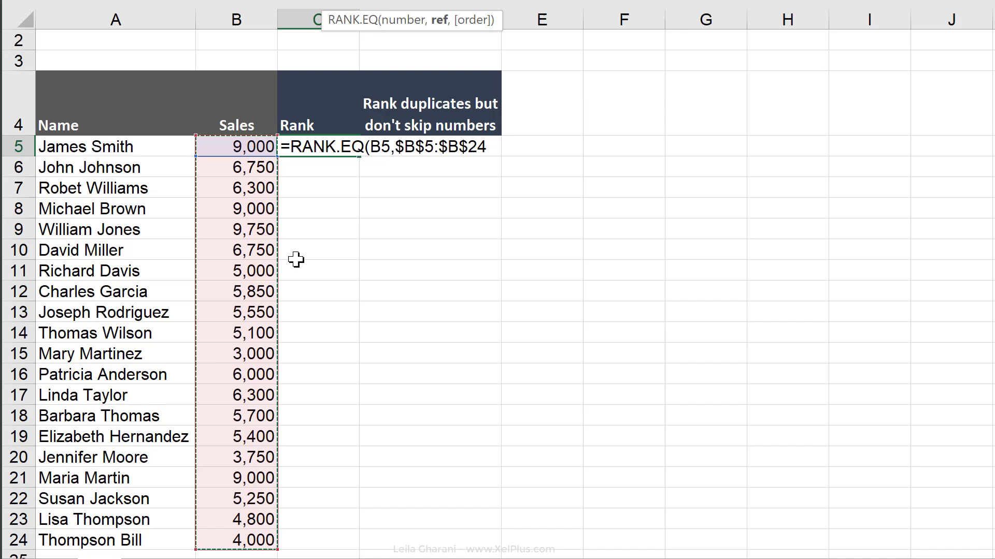
pyautogui.write(',')
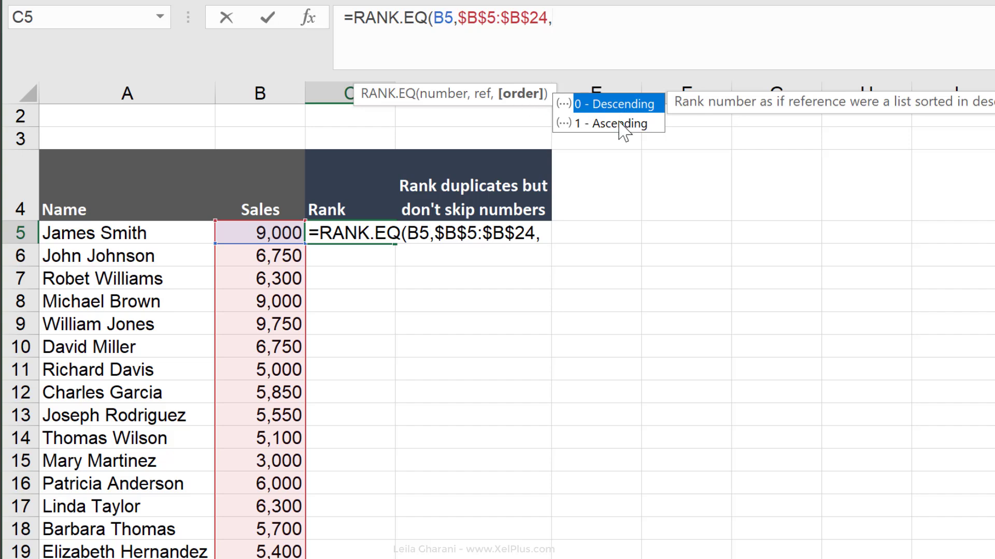
pyautogui.press('BackSpace')
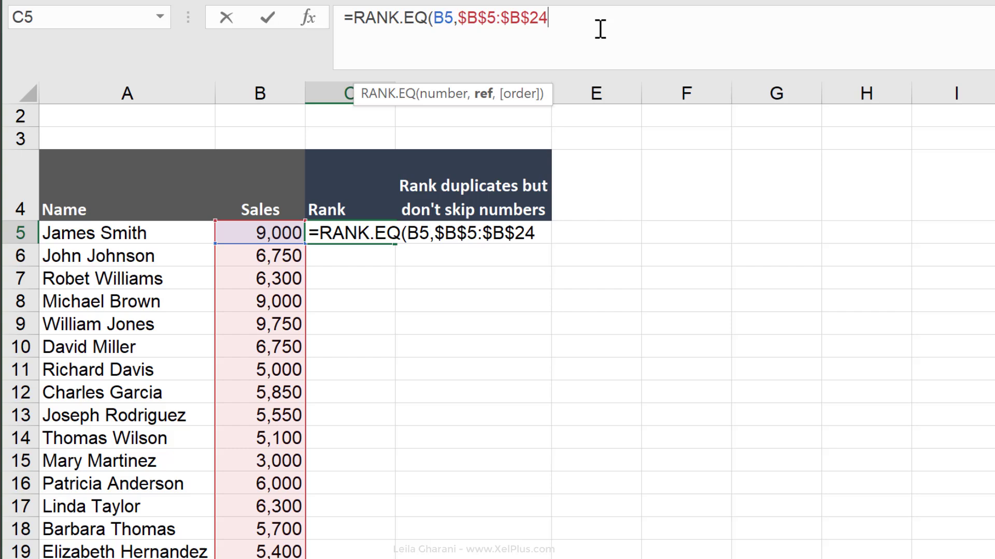
pyautogui.write(')')
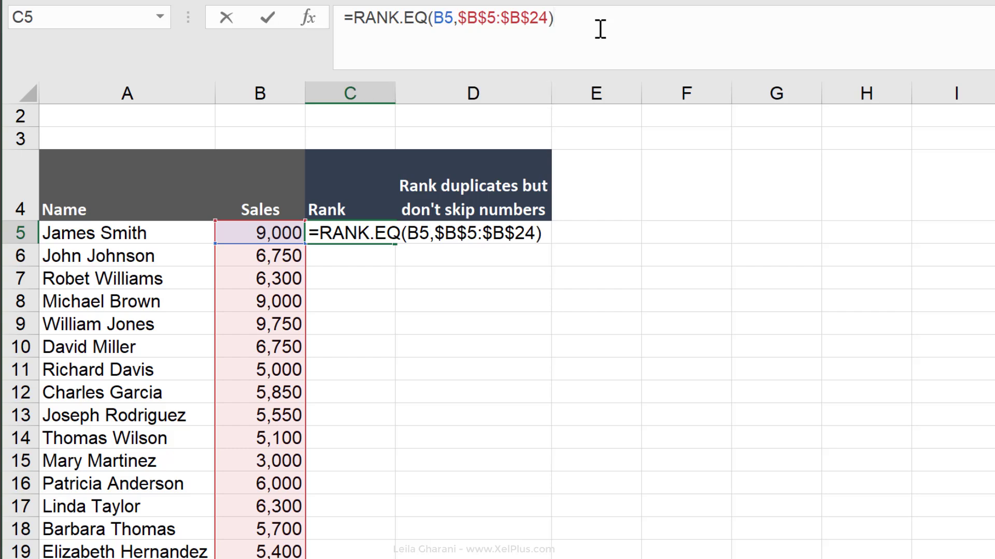
pyautogui.hotkey('ctrl', 'Return')
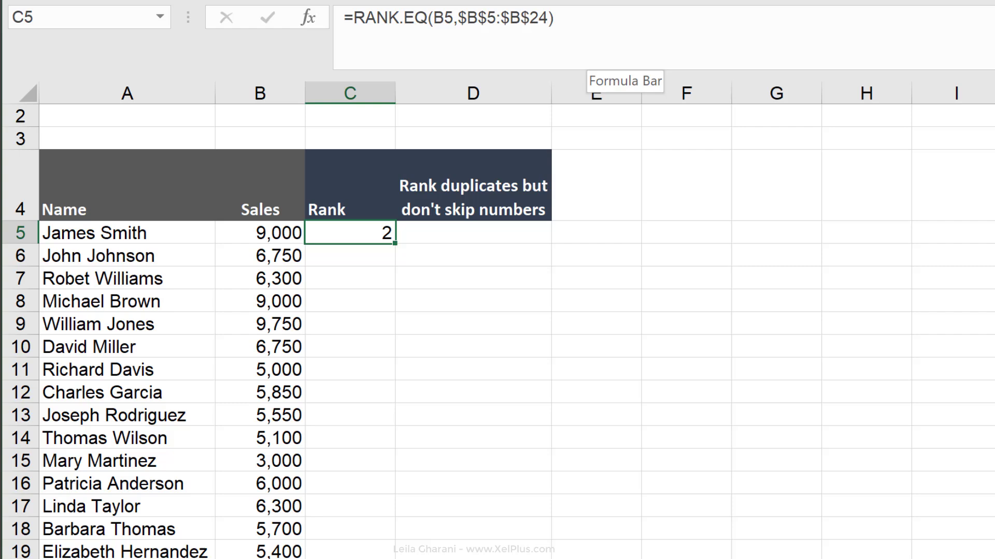
pyautogui.click(283, 231)
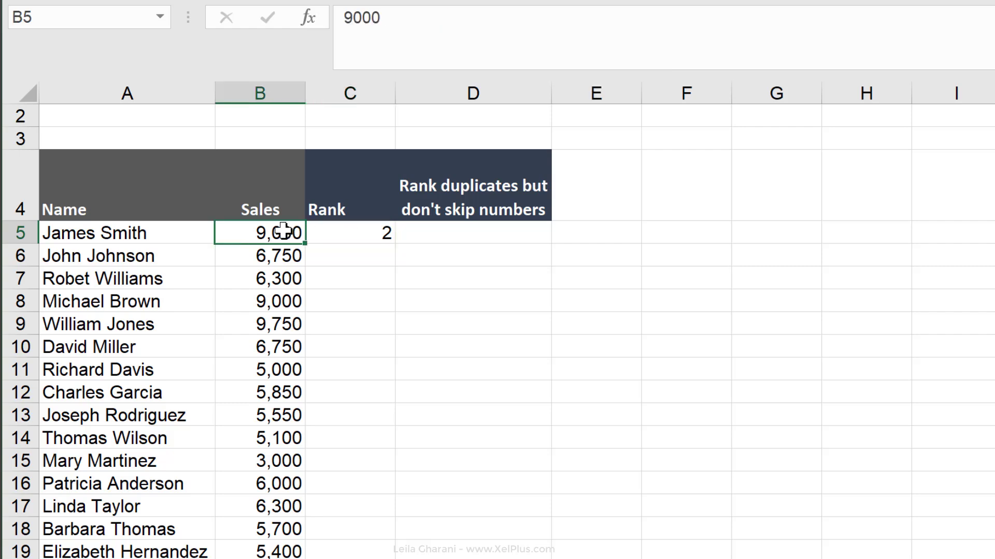
pyautogui.click(383, 231)
pyautogui.doubleClick(398, 246)
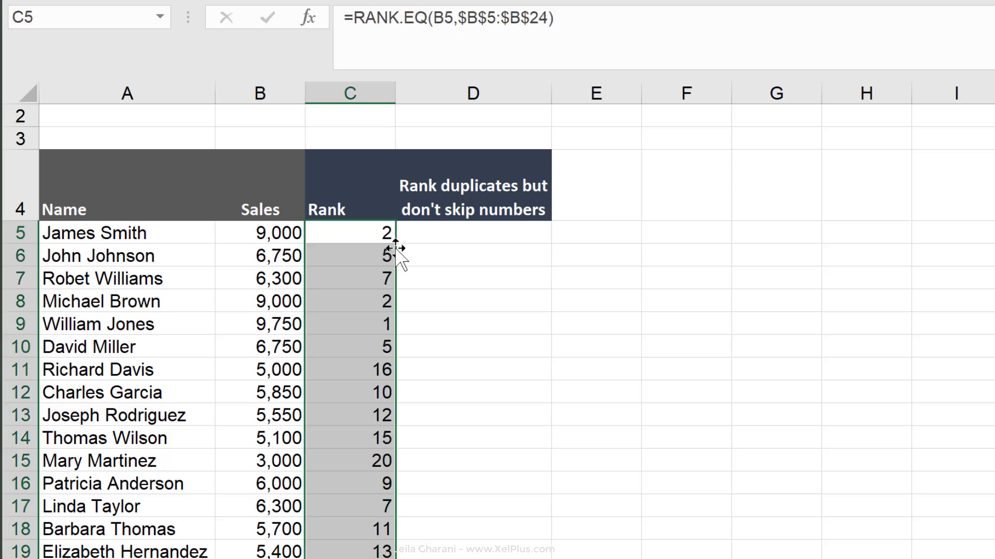
pyautogui.click(348, 315)
pyautogui.click(275, 332)
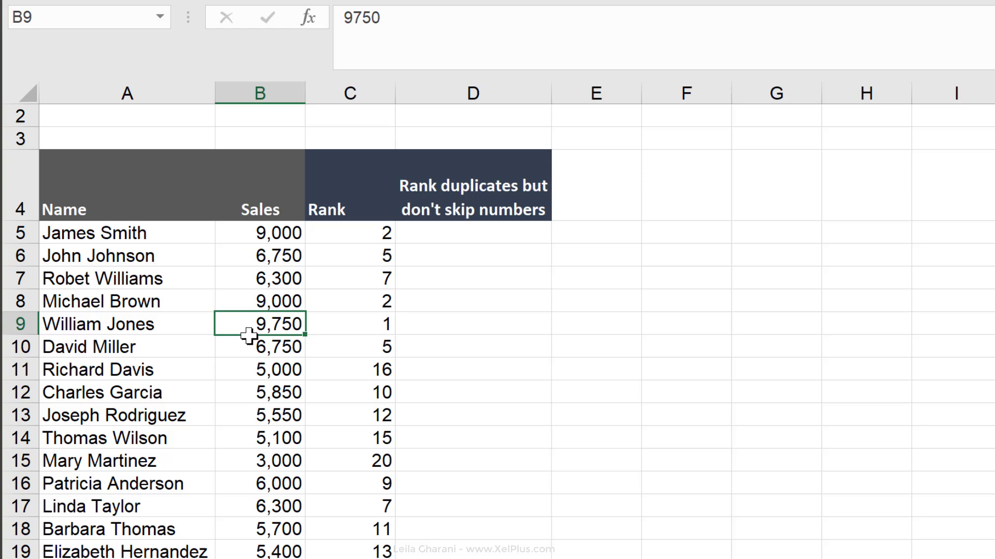
pyautogui.click(186, 330)
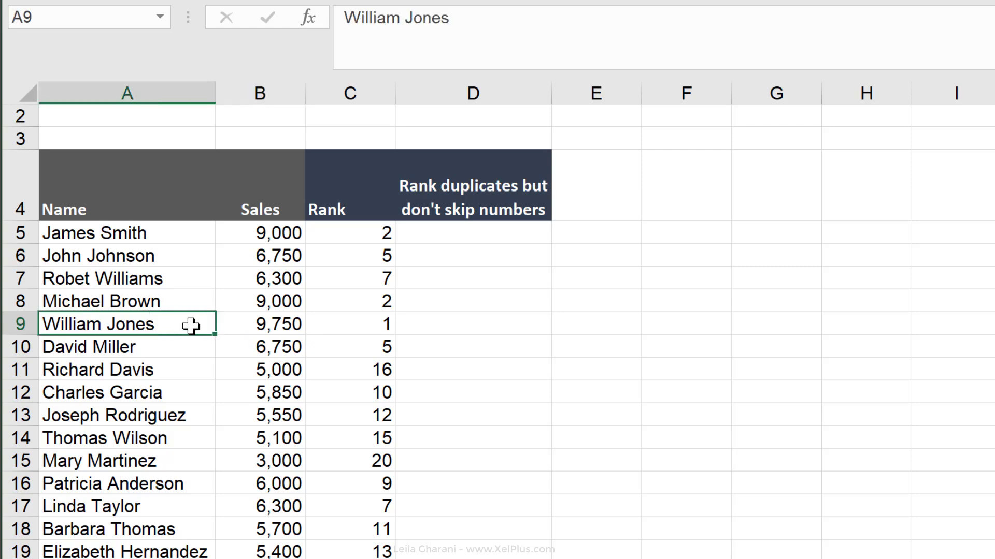
pyautogui.click(256, 327)
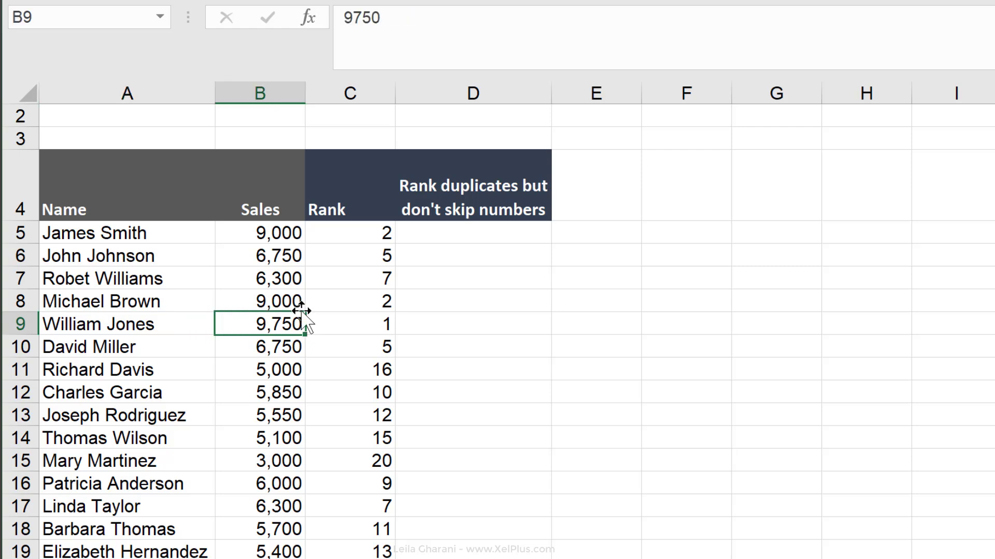
pyautogui.click(297, 233)
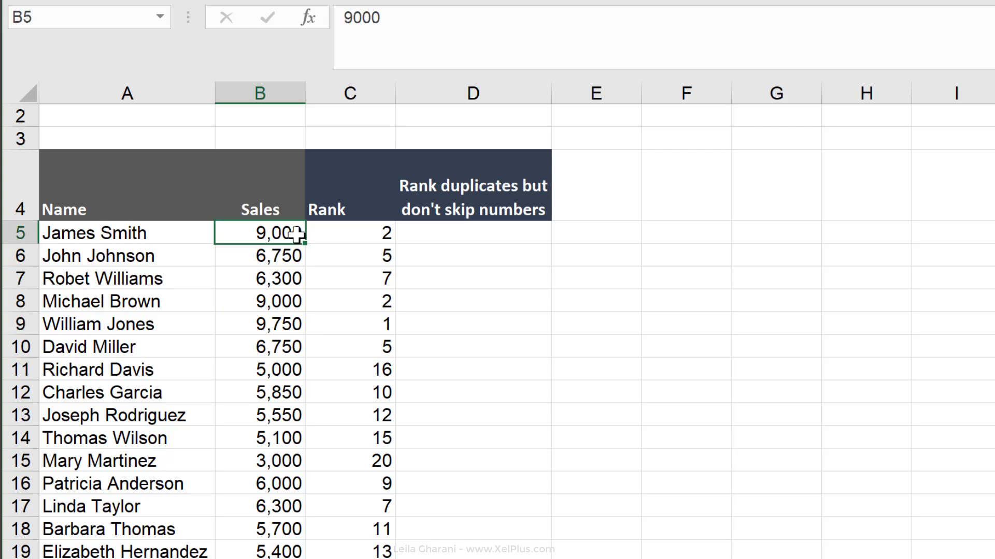
pyautogui.click(115, 234)
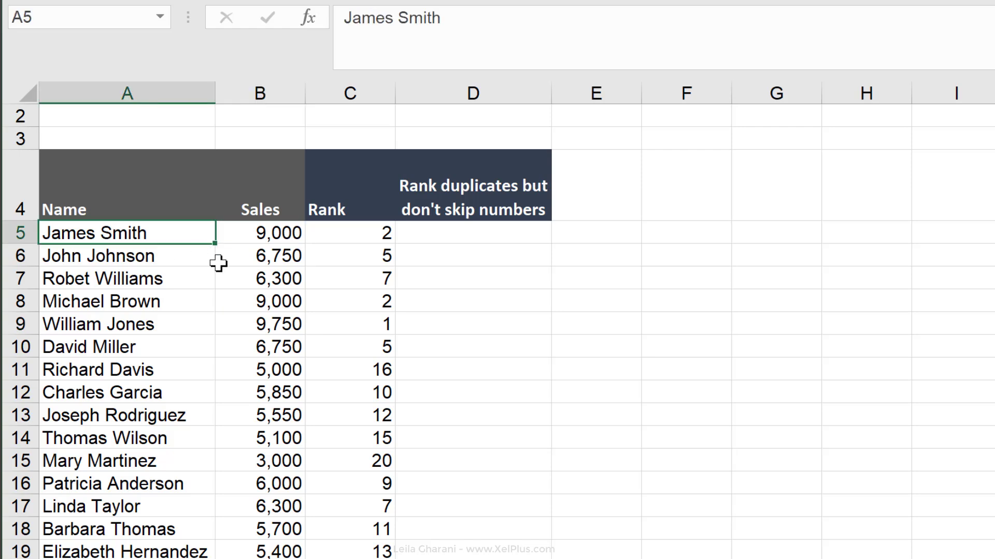
pyautogui.click(197, 302)
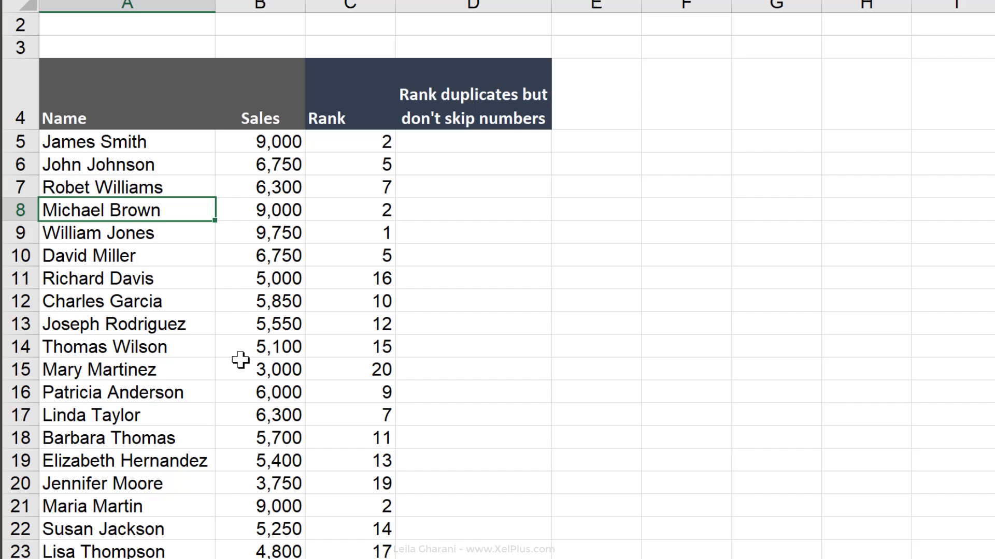
pyautogui.click(178, 523)
pyautogui.click(178, 510)
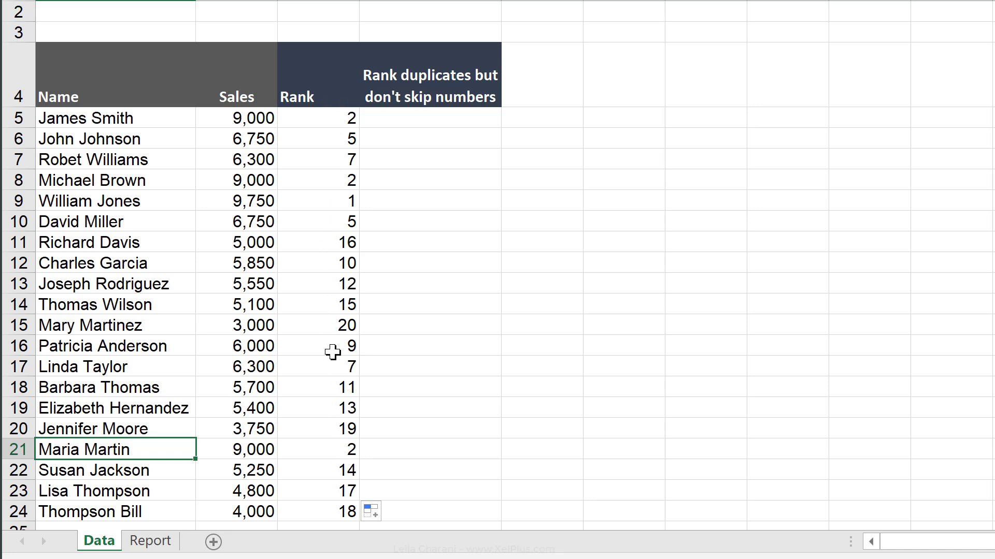
pyautogui.click(302, 138)
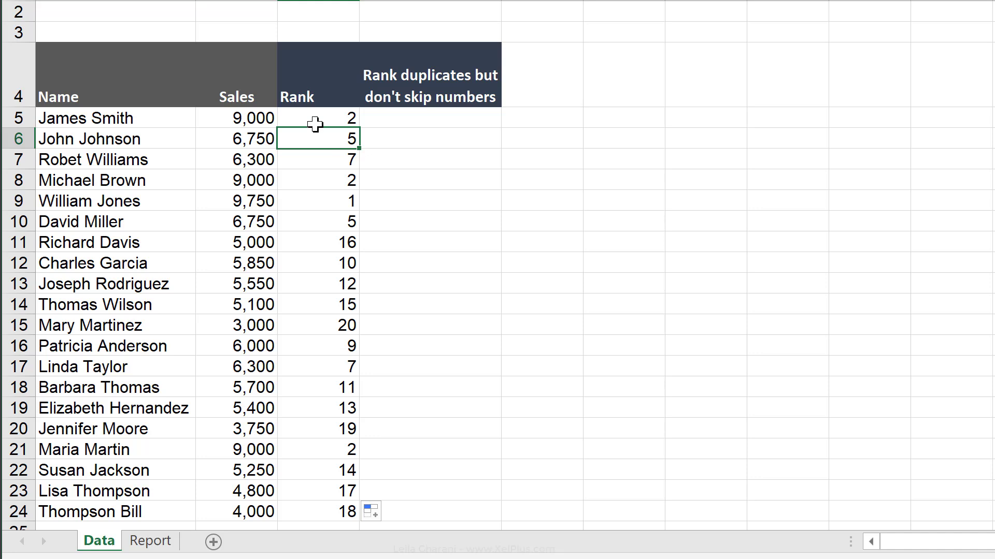
pyautogui.click(312, 115)
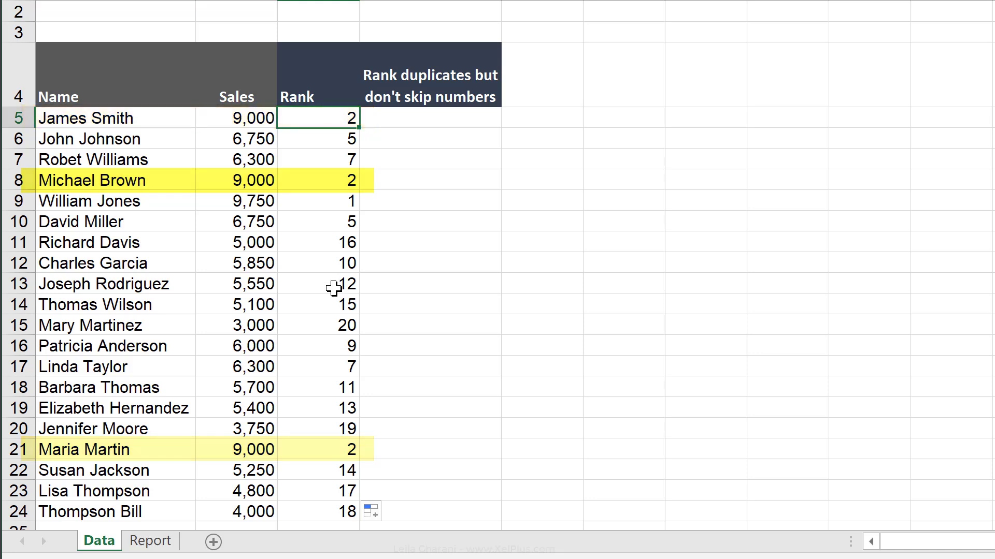
pyautogui.click(312, 140)
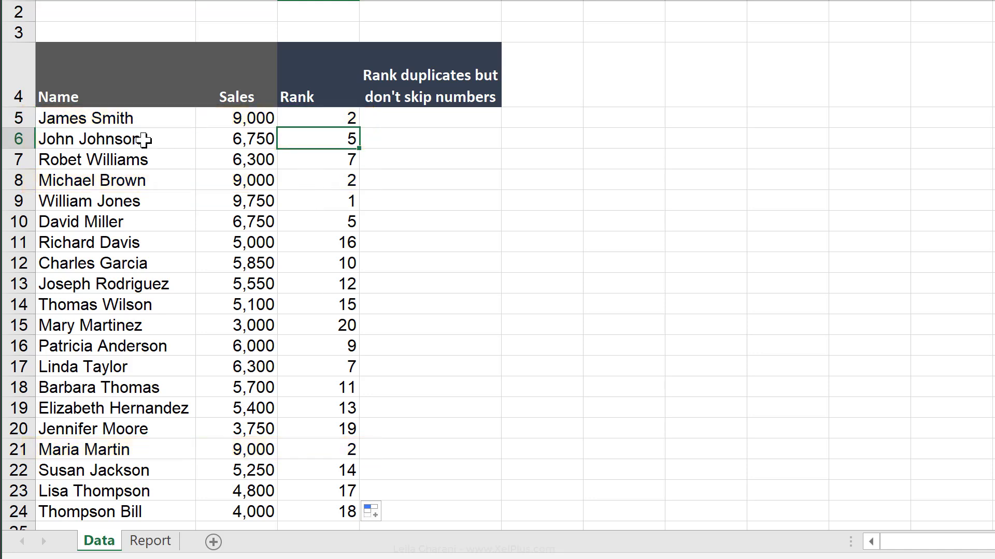
pyautogui.click(144, 140)
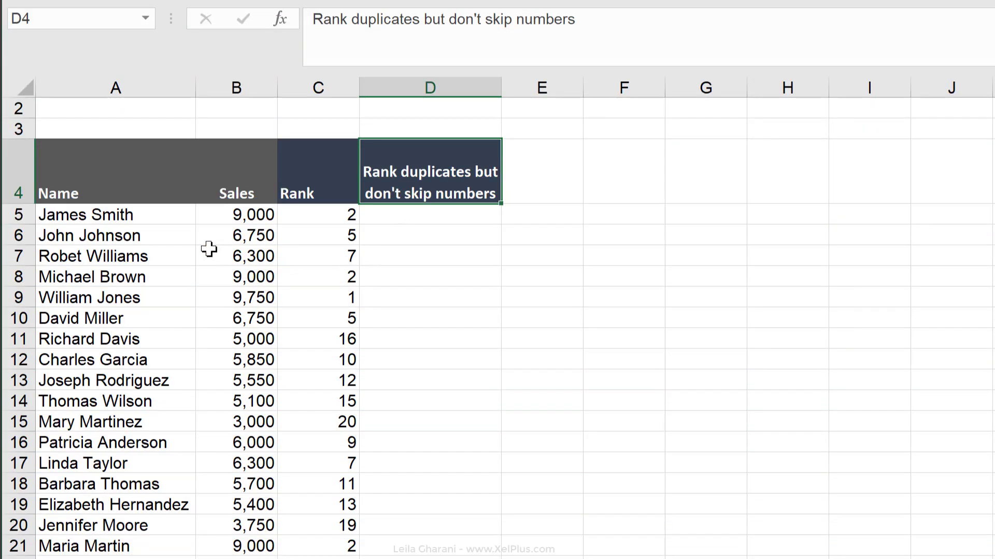
# Start a SUMPRODUCT formula in D5 with the comparison B5<=$B$5:$B$24
pyautogui.click(173, 239)
pyautogui.click(304, 236)
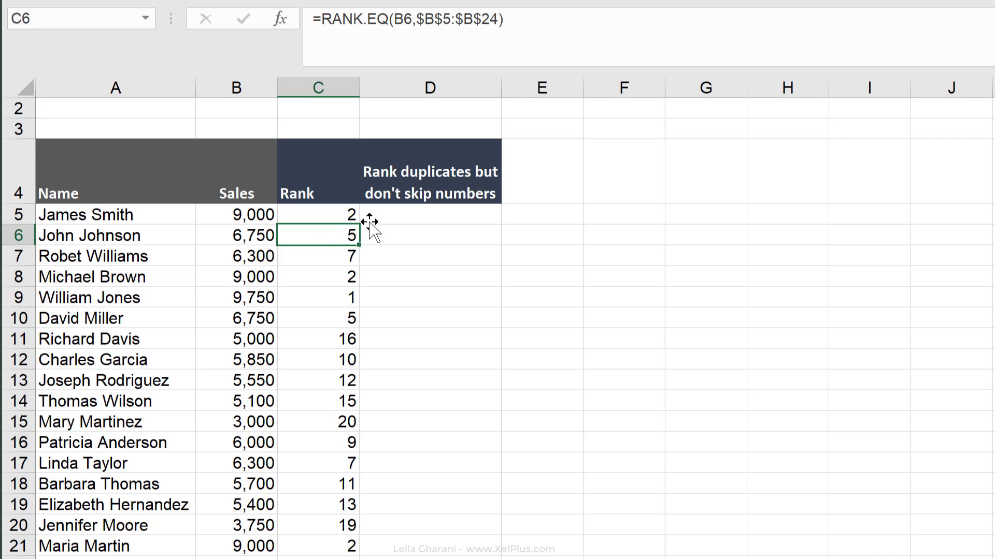
pyautogui.click(391, 223)
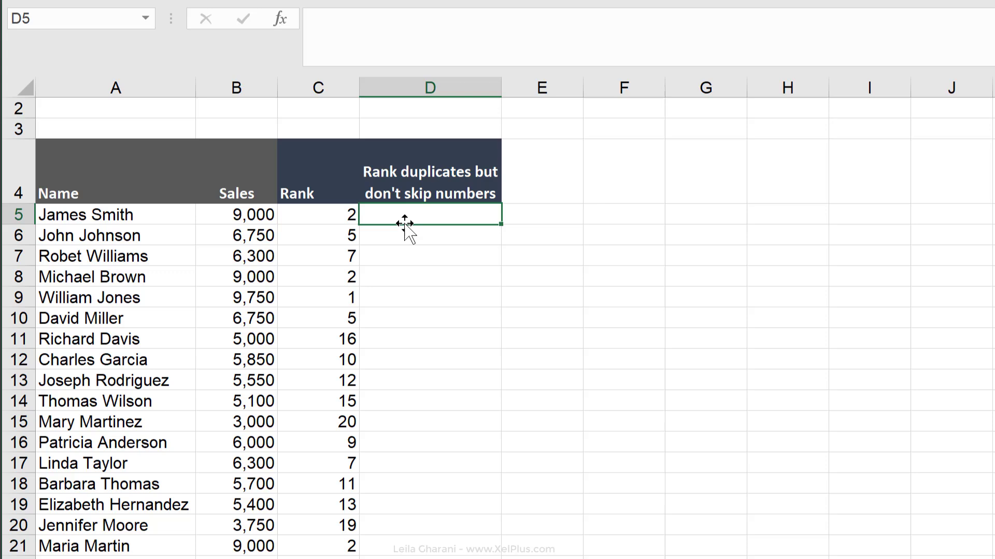
pyautogui.write('=')
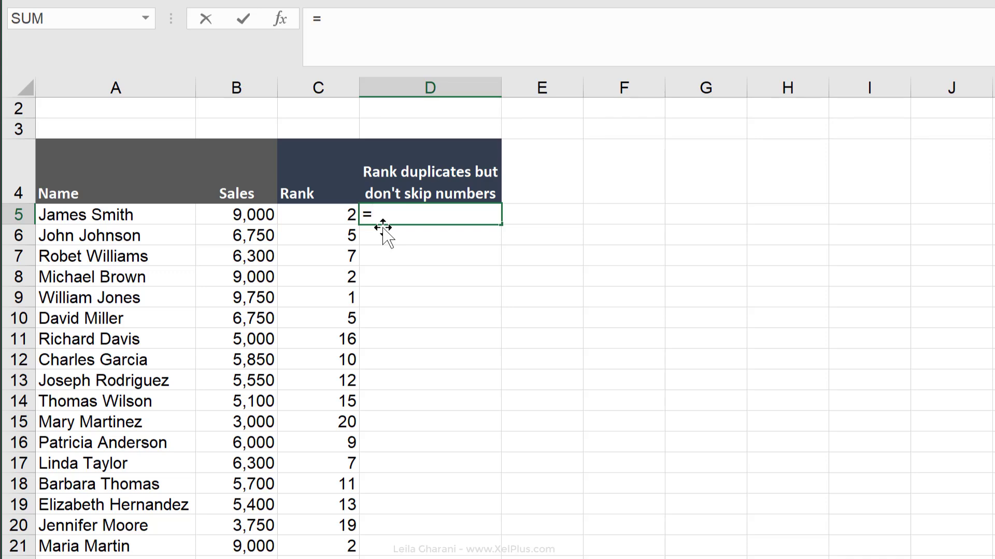
pyautogui.write('su')
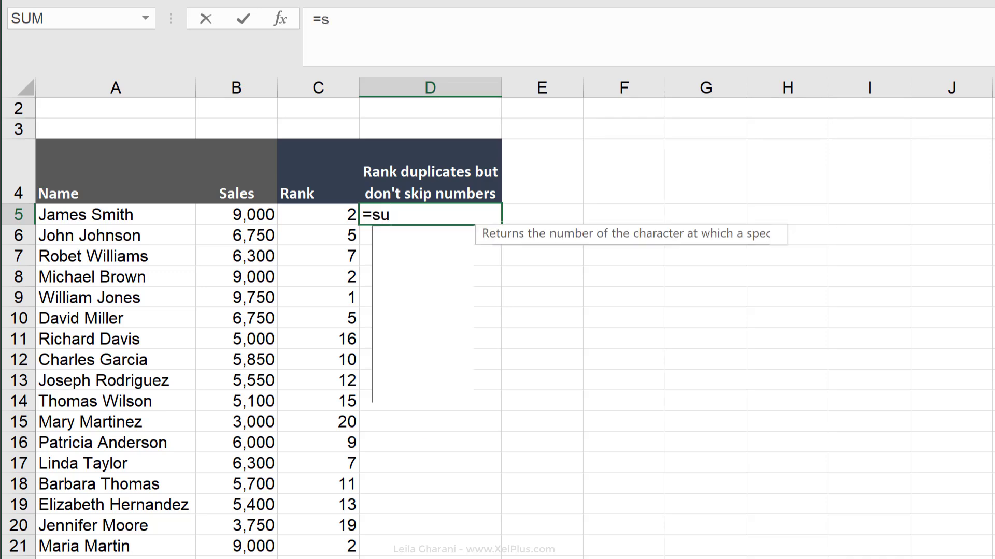
pyautogui.write('mpr')
pyautogui.press('Tab')
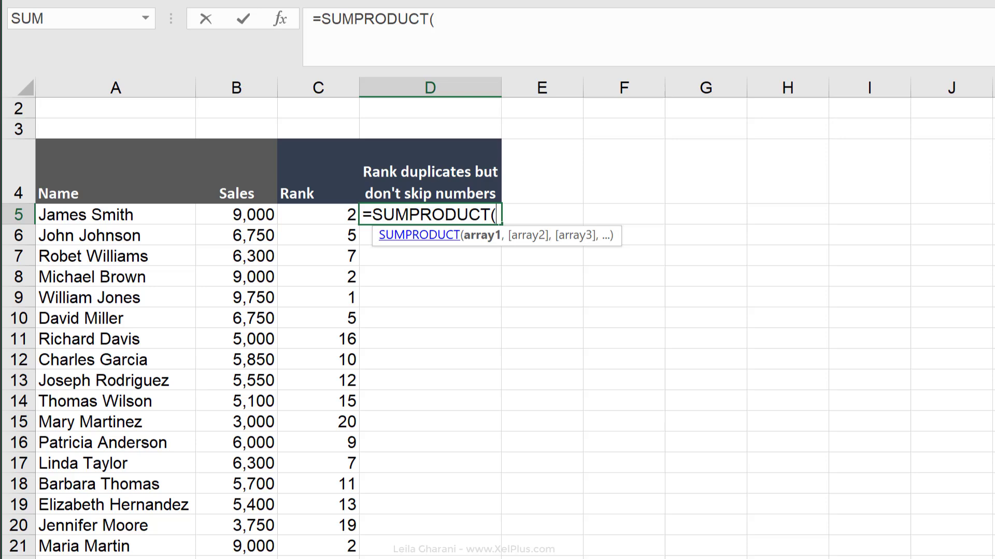
pyautogui.click(435, 19)
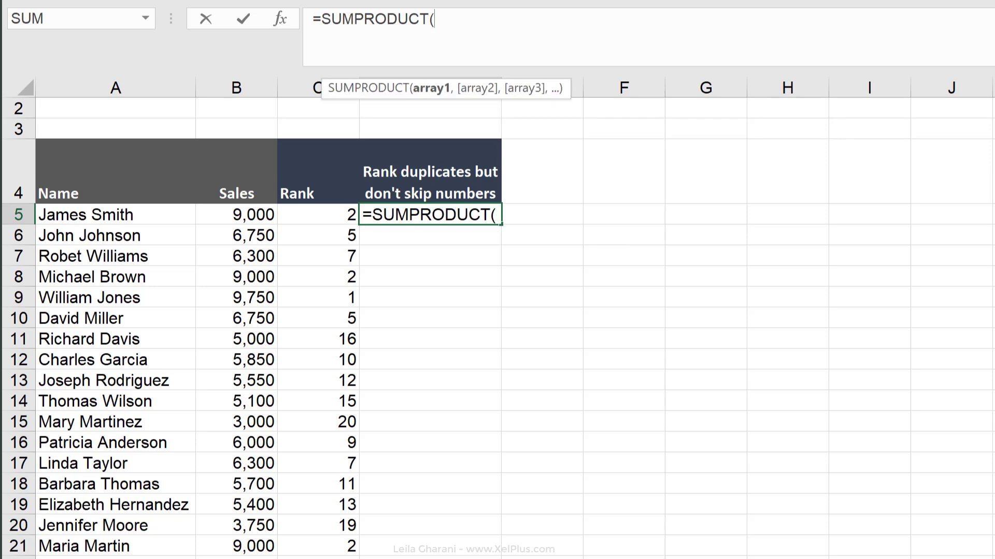
pyautogui.write('(')
pyautogui.click(254, 217)
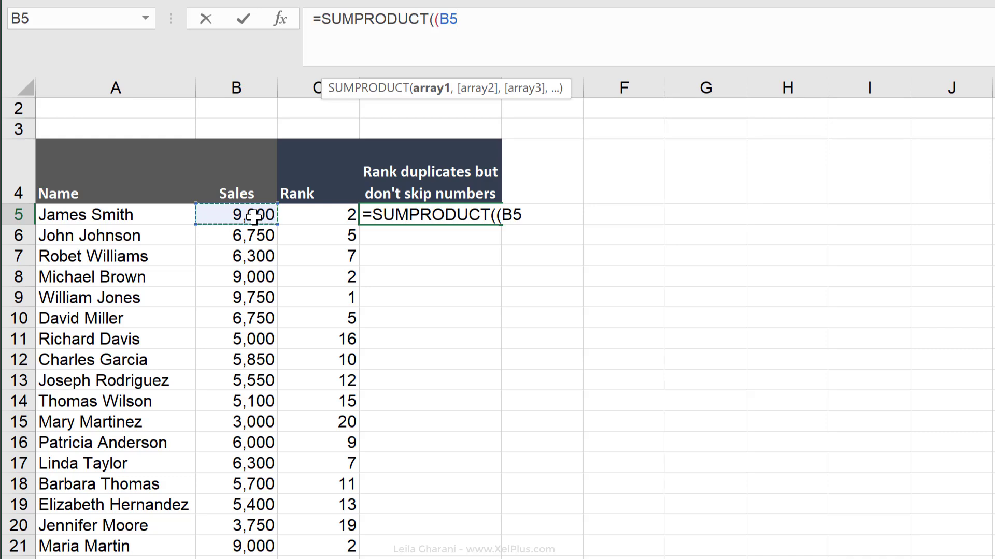
pyautogui.write('<=')
pyautogui.click(249, 216)
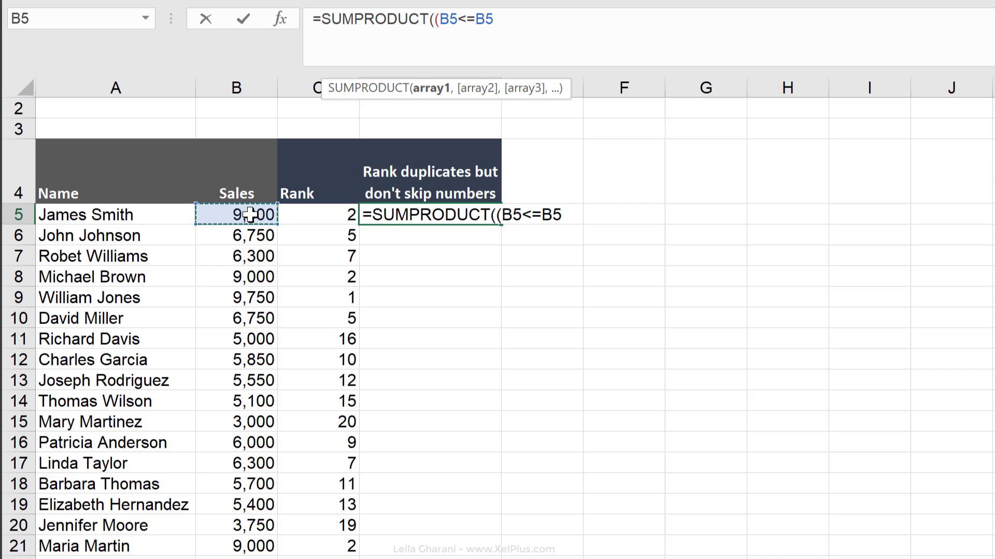
pyautogui.hotkey('ctrl', 'shift', 'Down')
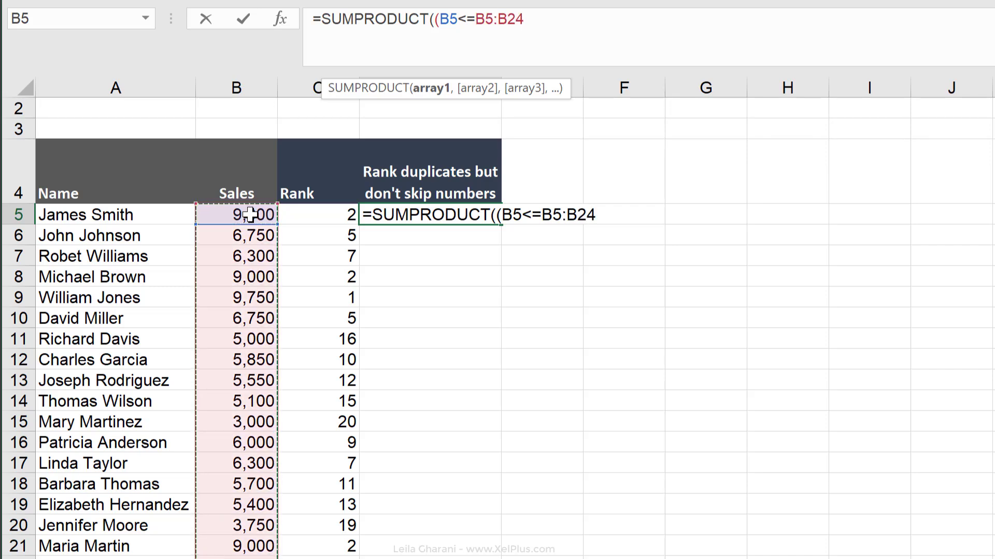
pyautogui.press('F4')
pyautogui.write(')')
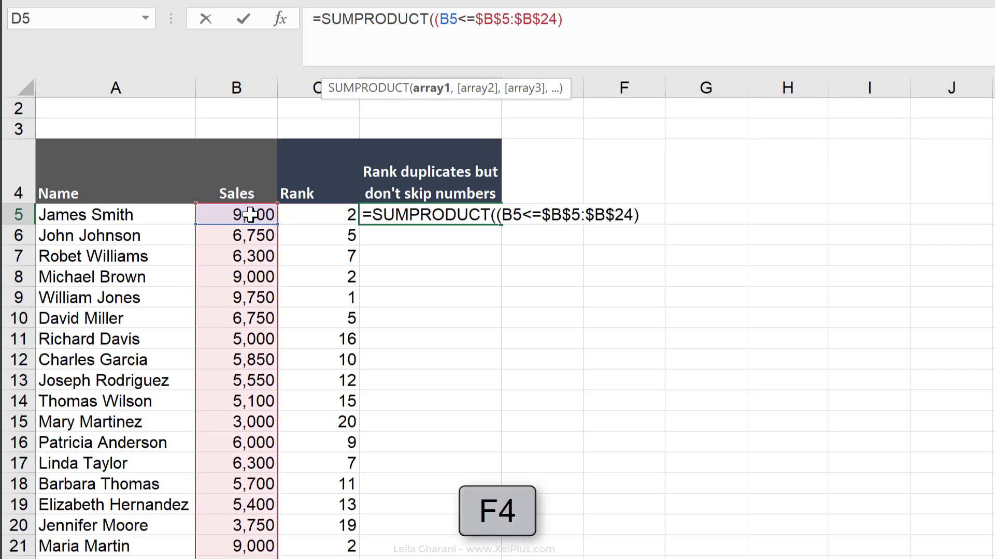
pyautogui.write('/')
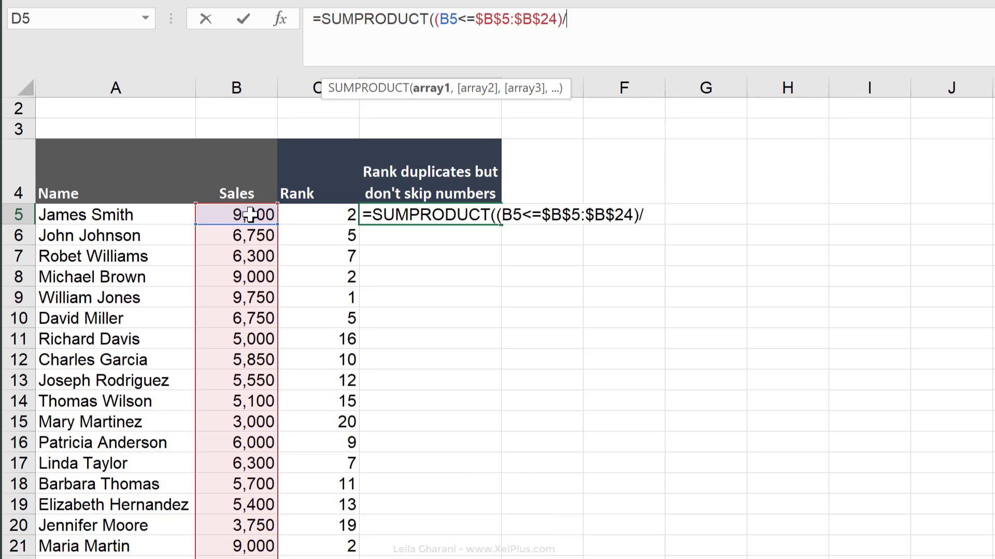
pyautogui.write('cou')
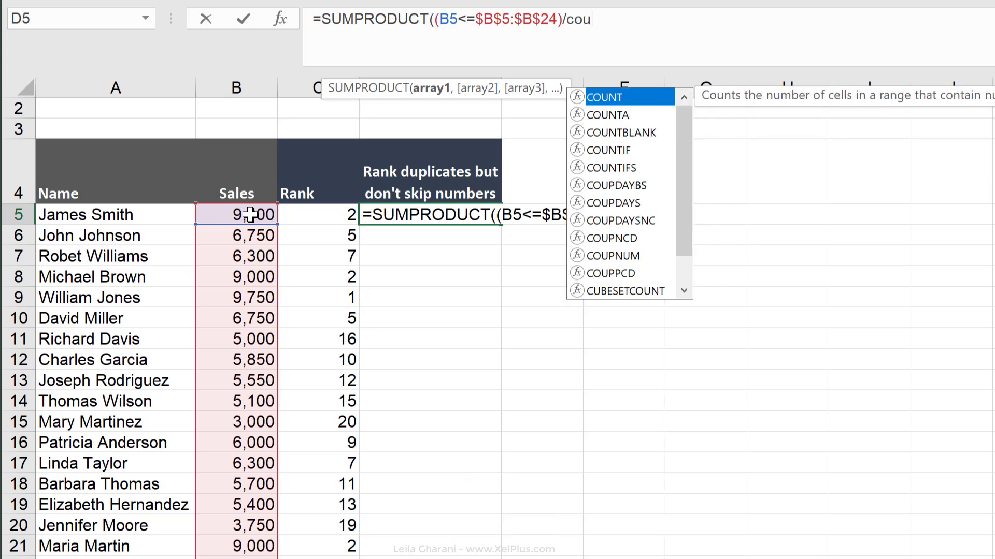
pyautogui.write('ntif(')
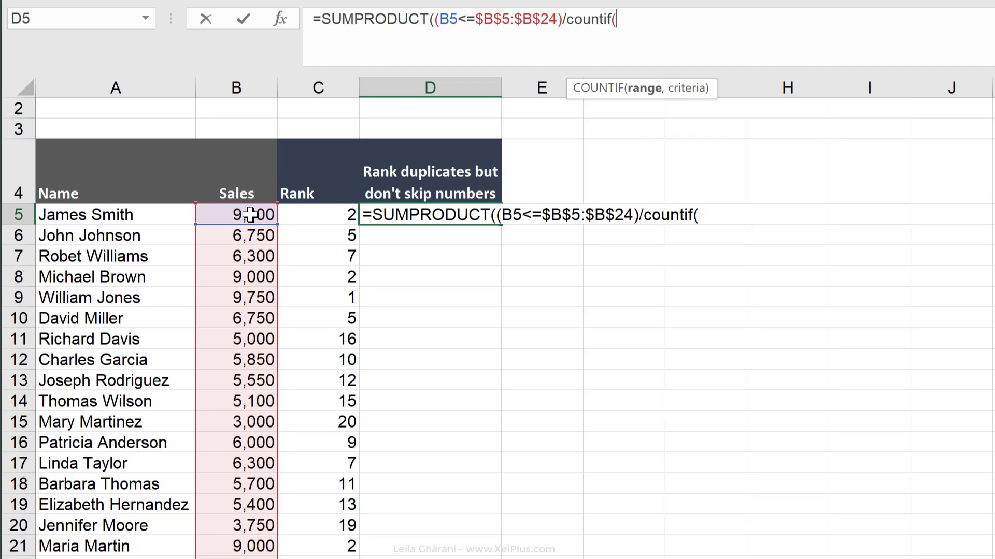
# Divide by COUNTIF($B$5:$B$24,$B$5:$B$24) and commit the dense rank formula, returning 2
pyautogui.click(215, 217)
pyautogui.hotkey('ctrl', 'shift', 'Down')
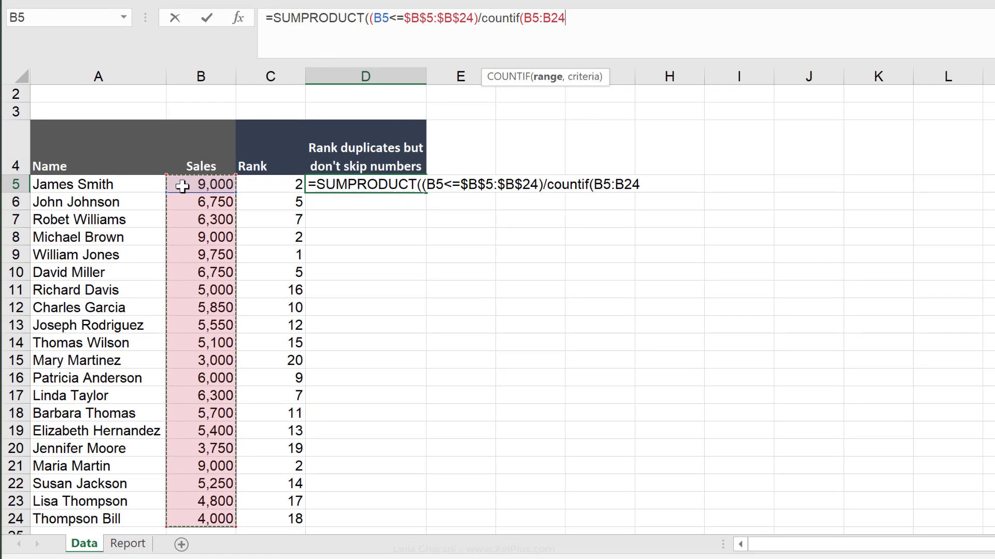
pyautogui.press('F4')
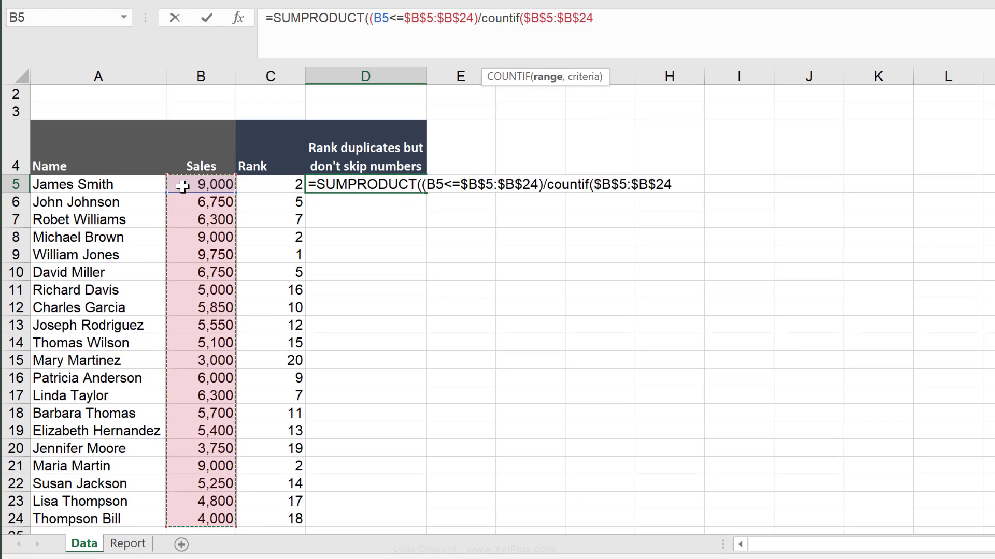
pyautogui.write(',')
pyautogui.click(186, 183)
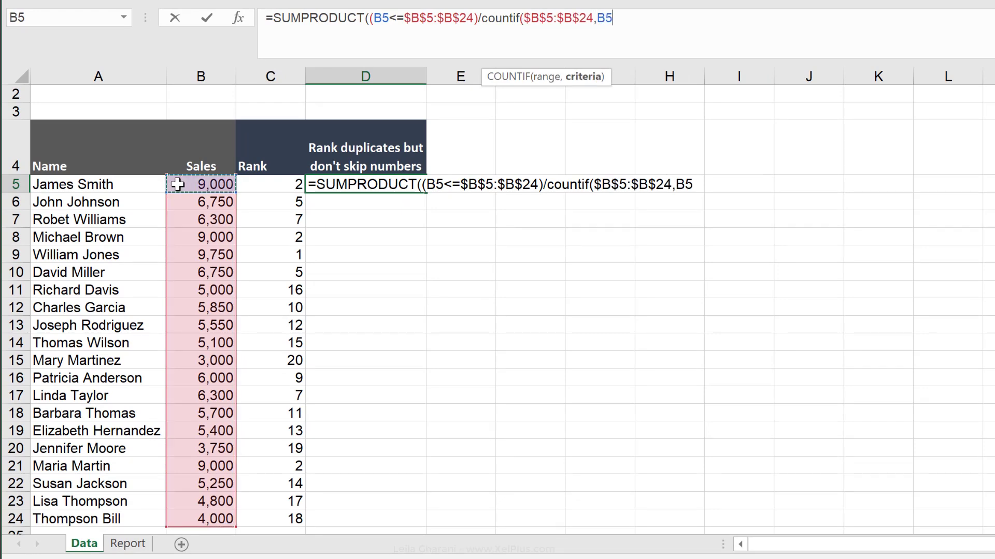
pyautogui.hotkey('ctrl', 'shift', 'Down')
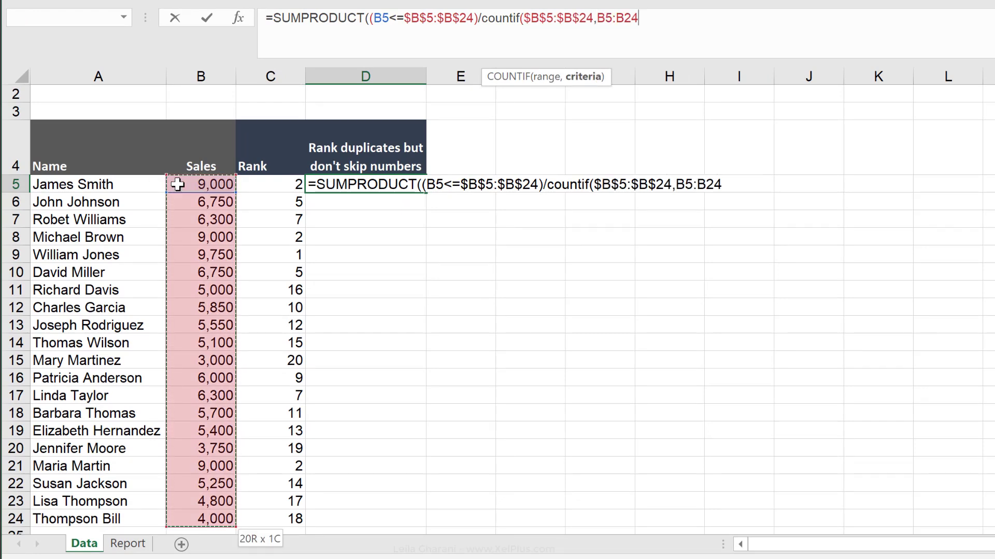
pyautogui.press('F4')
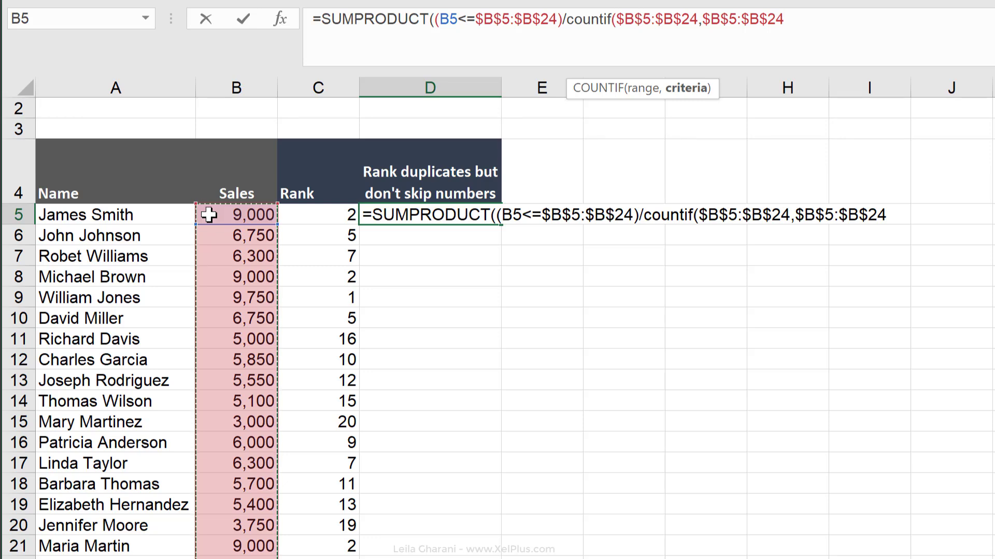
pyautogui.write(')')
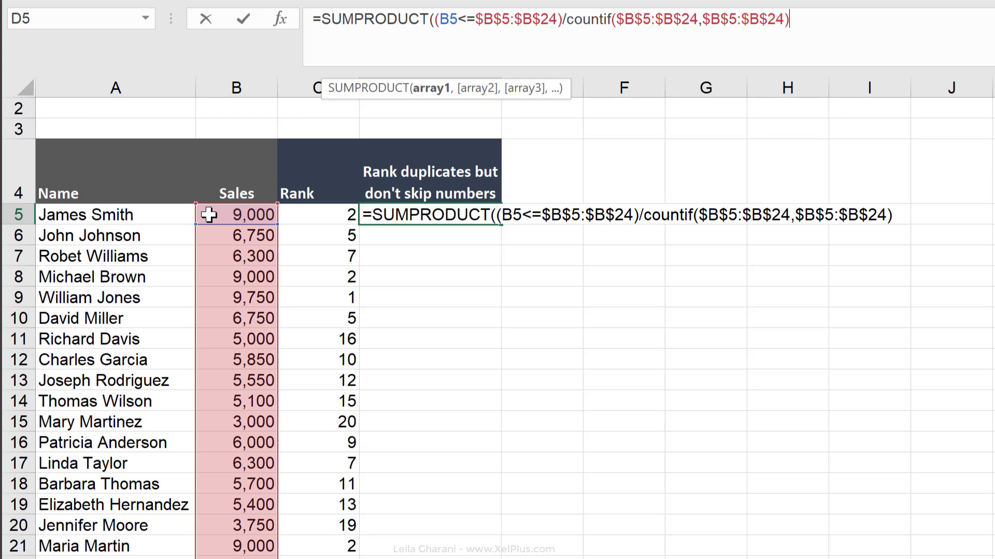
pyautogui.write(')')
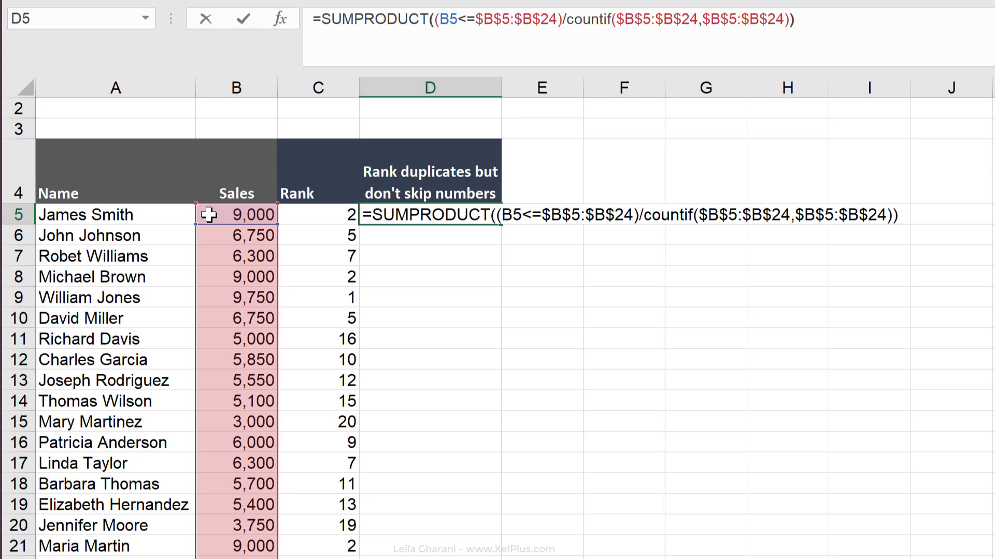
pyautogui.hotkey('ctrl', 'Return')
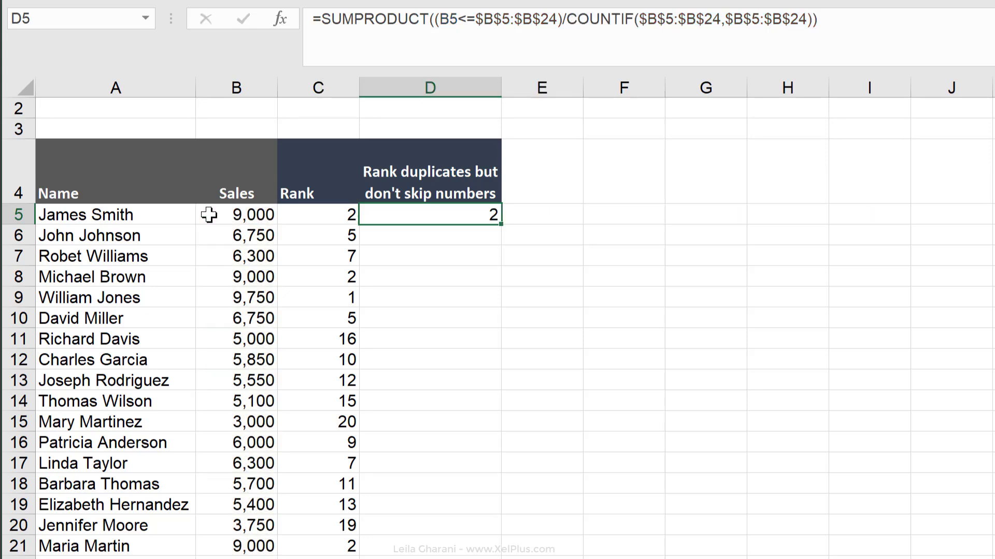
pyautogui.doubleClick(501, 224)
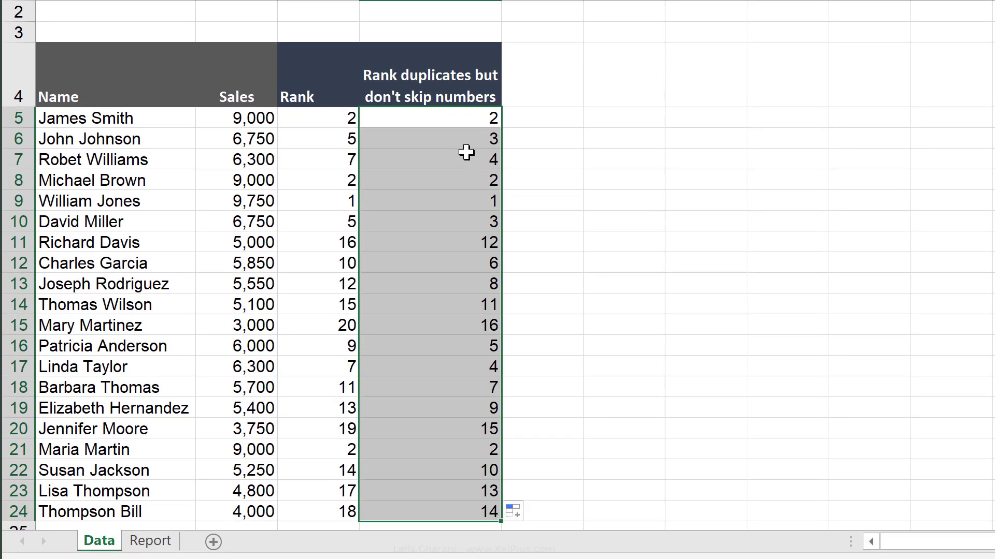
pyautogui.click(461, 137)
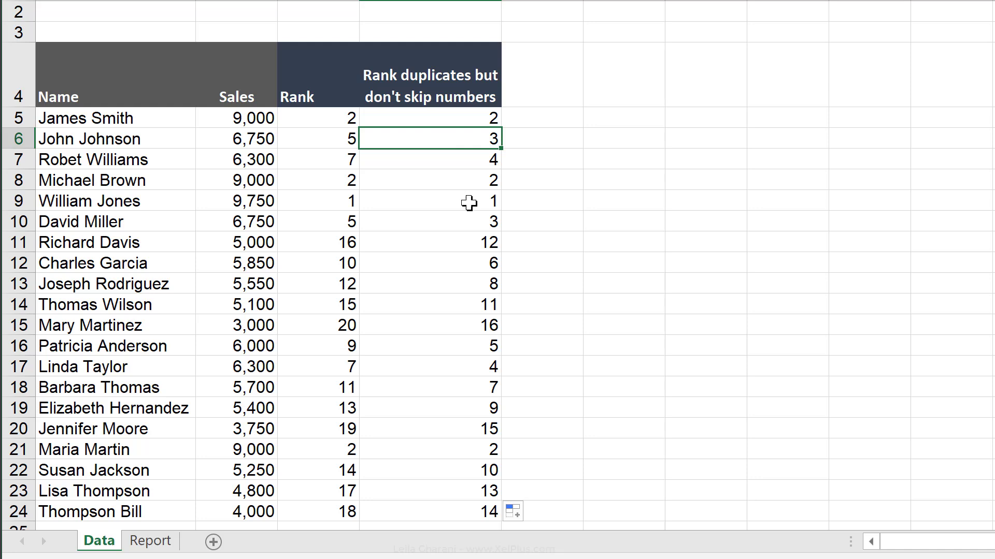
pyautogui.click(462, 224)
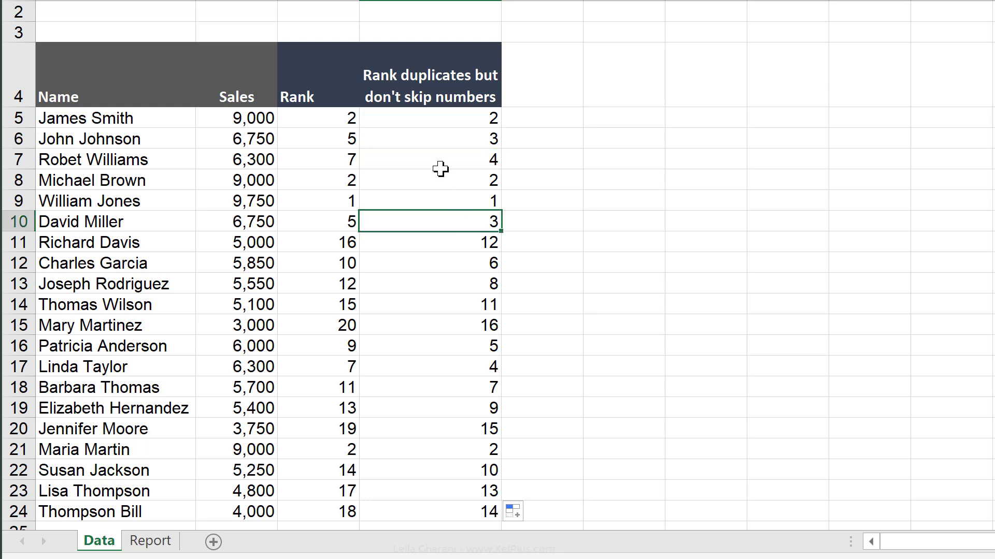
pyautogui.click(437, 160)
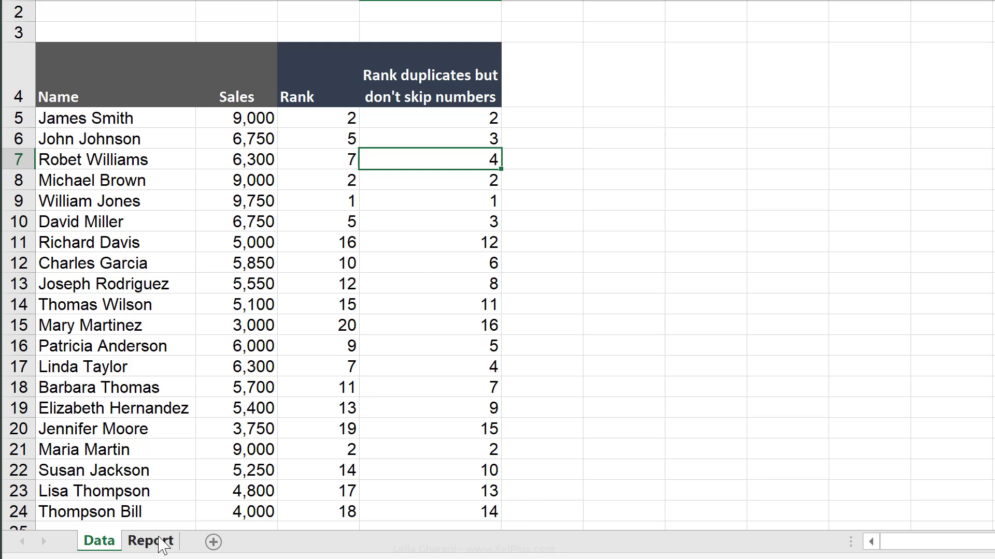
pyautogui.click(160, 539)
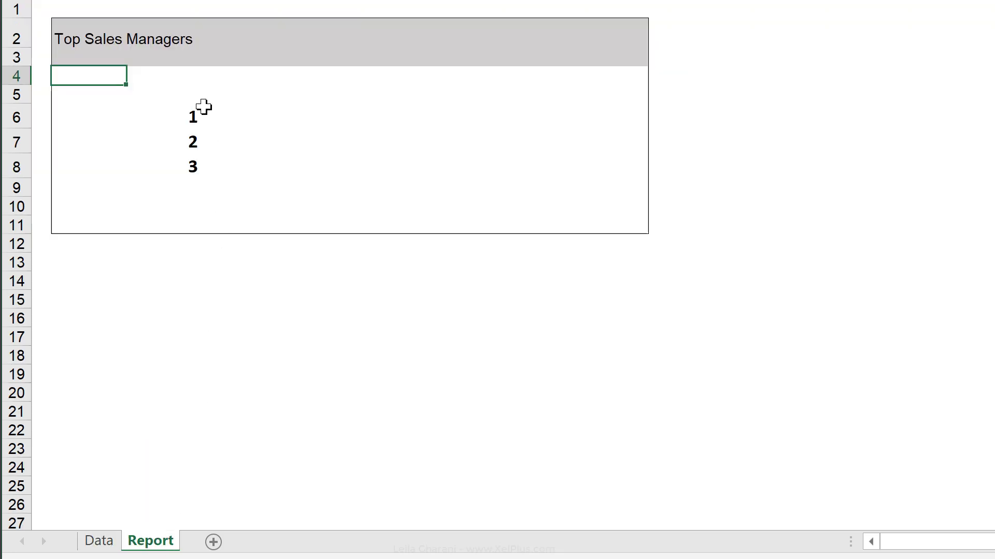
pyautogui.click(218, 114)
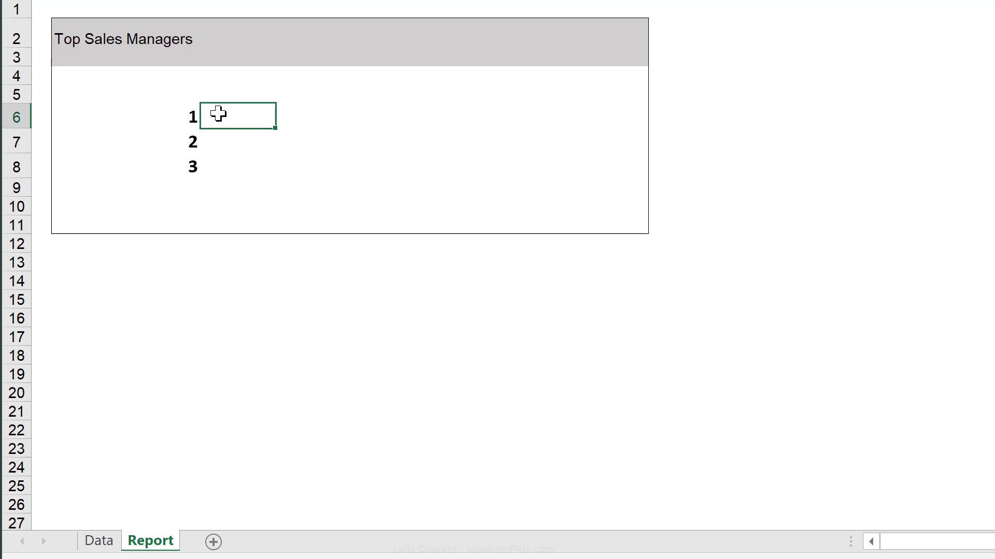
pyautogui.click(99, 540)
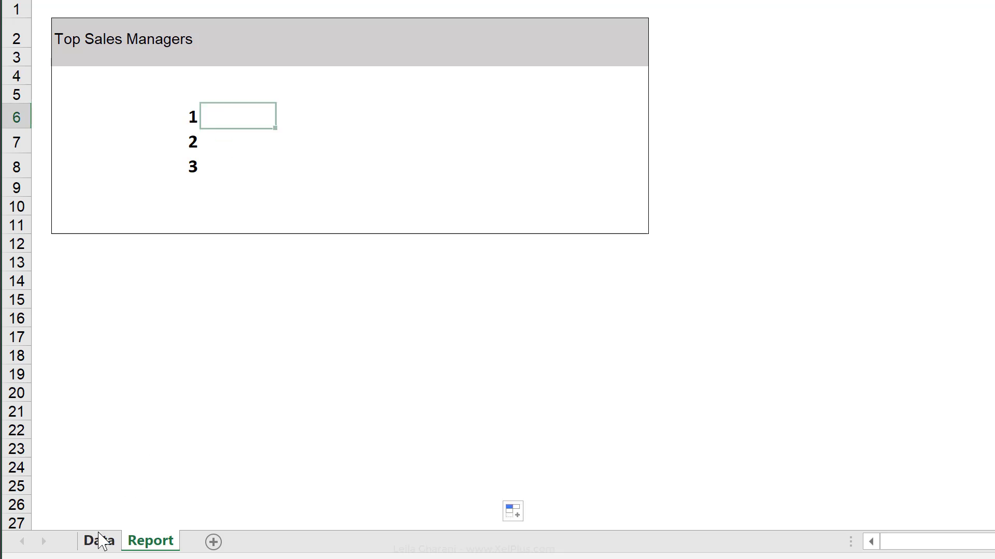
pyautogui.click(304, 117)
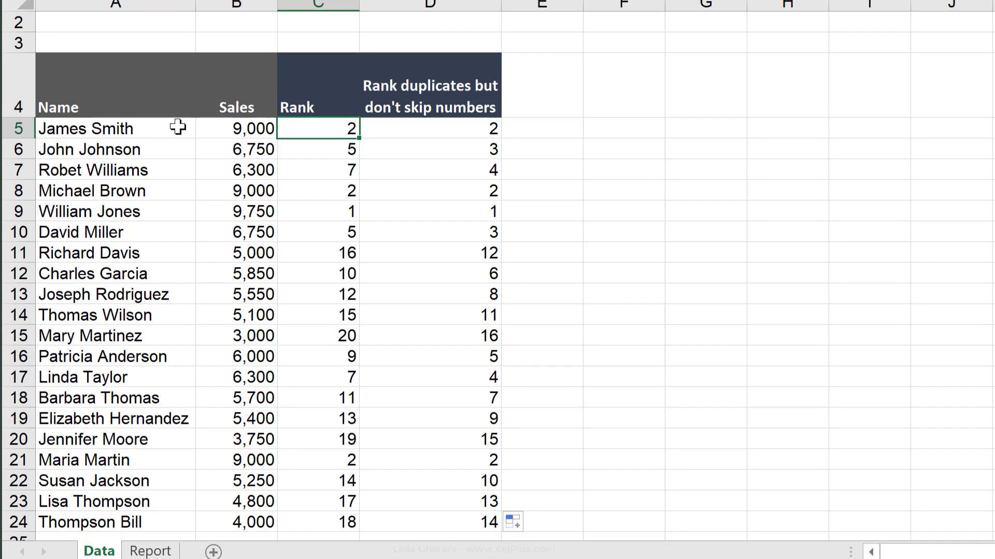
pyautogui.click(172, 118)
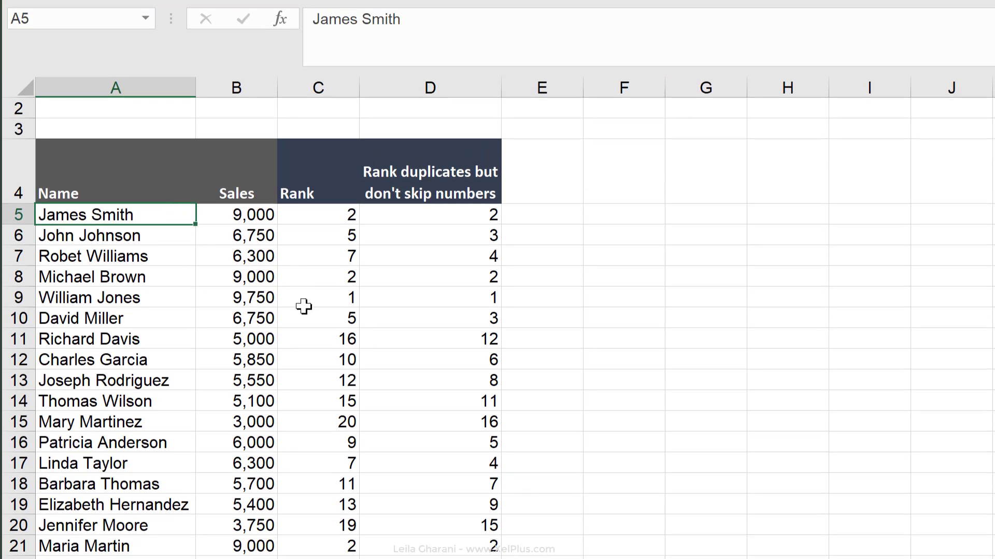
pyautogui.click(297, 278)
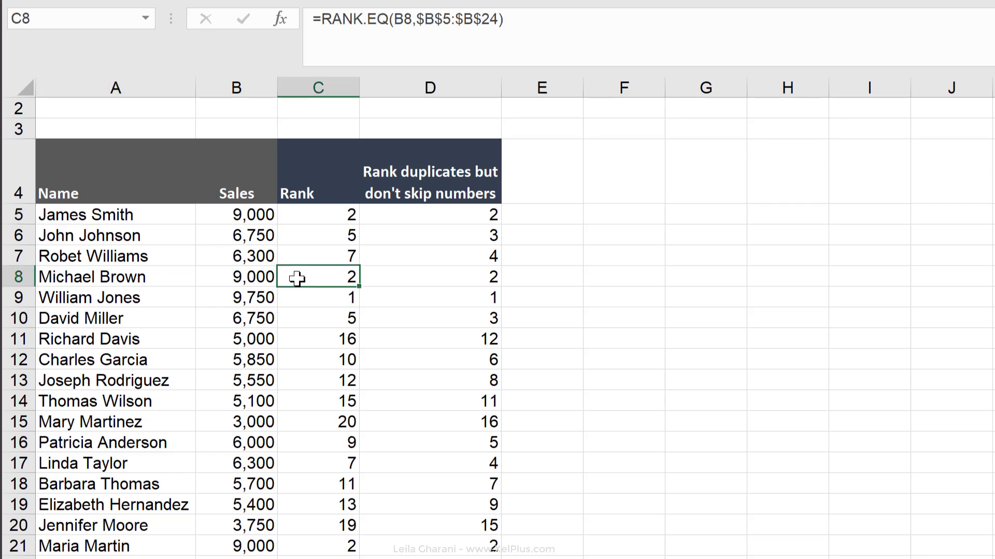
pyautogui.click(410, 216)
pyautogui.moveTo(419, 215); pyautogui.dragTo(423, 410)
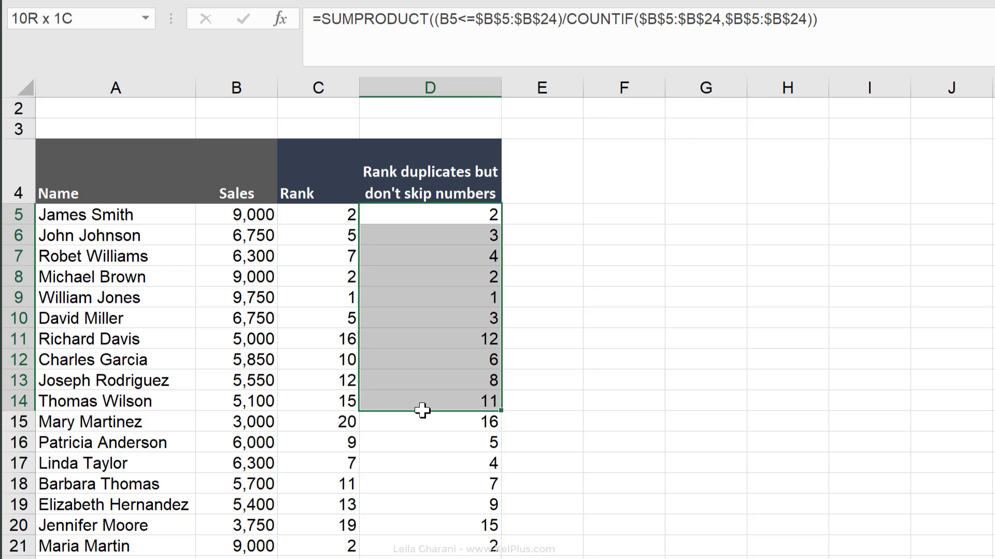
pyautogui.click(425, 396)
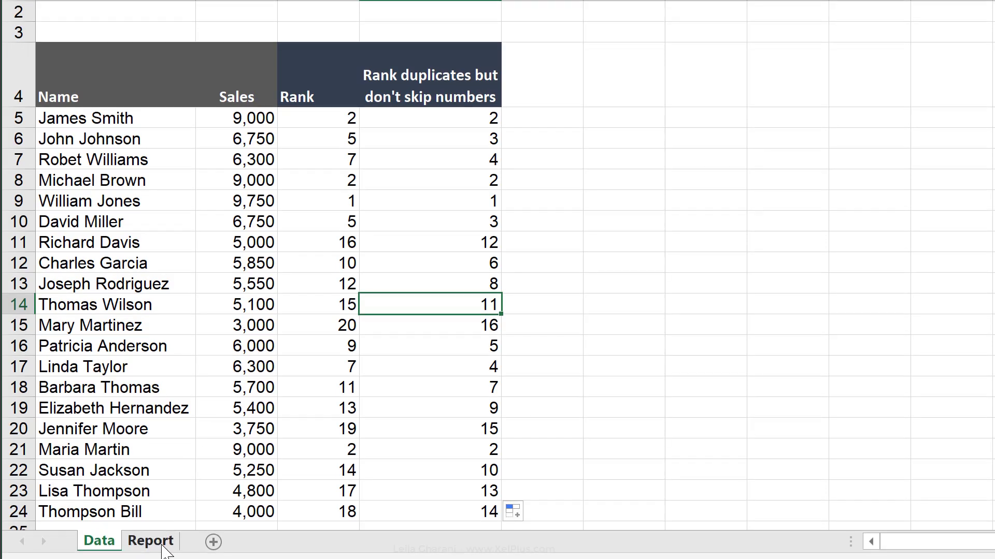
# Start an IF formula in Report!D6 testing C6 against Data!$D$5:$D$24
pyautogui.click(164, 547)
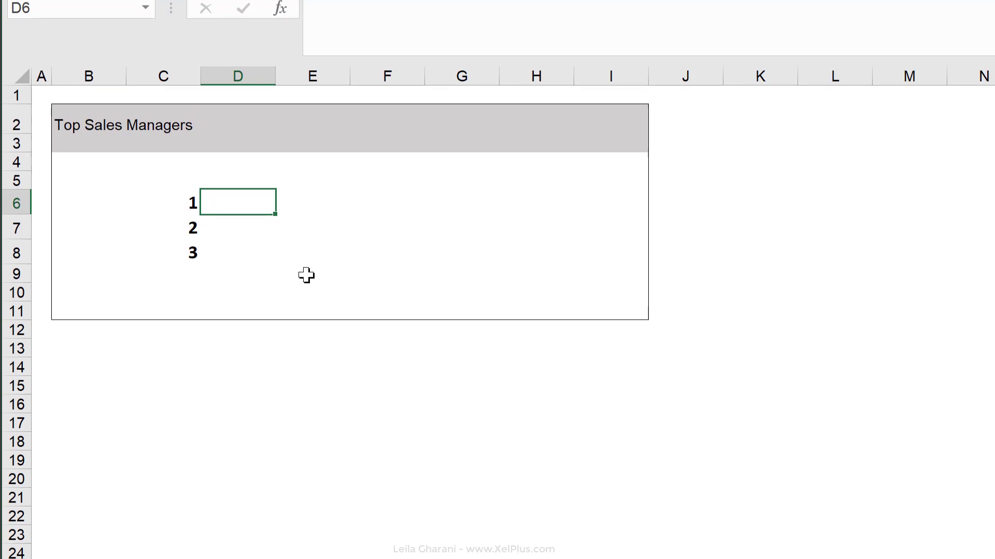
pyautogui.write('=if(')
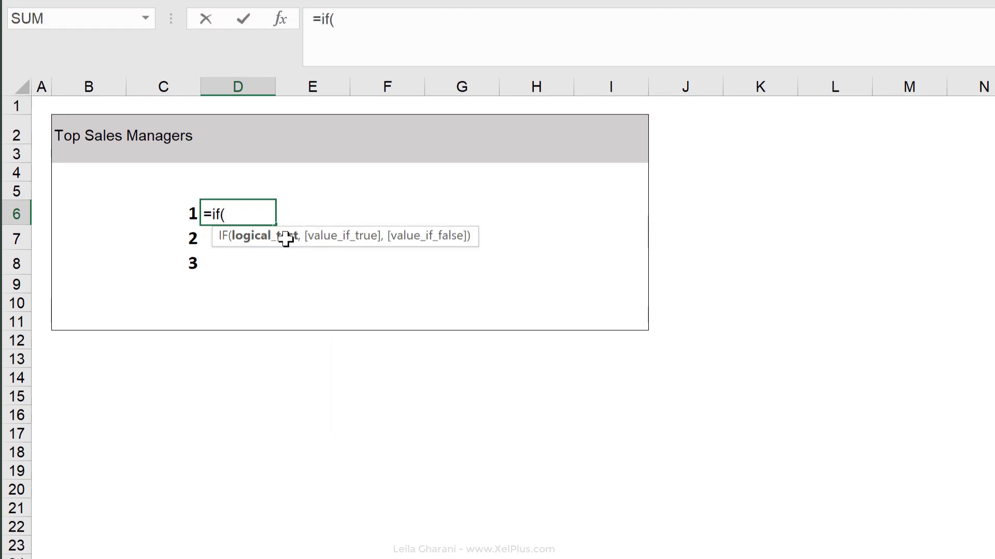
pyautogui.click(179, 219)
pyautogui.write('=')
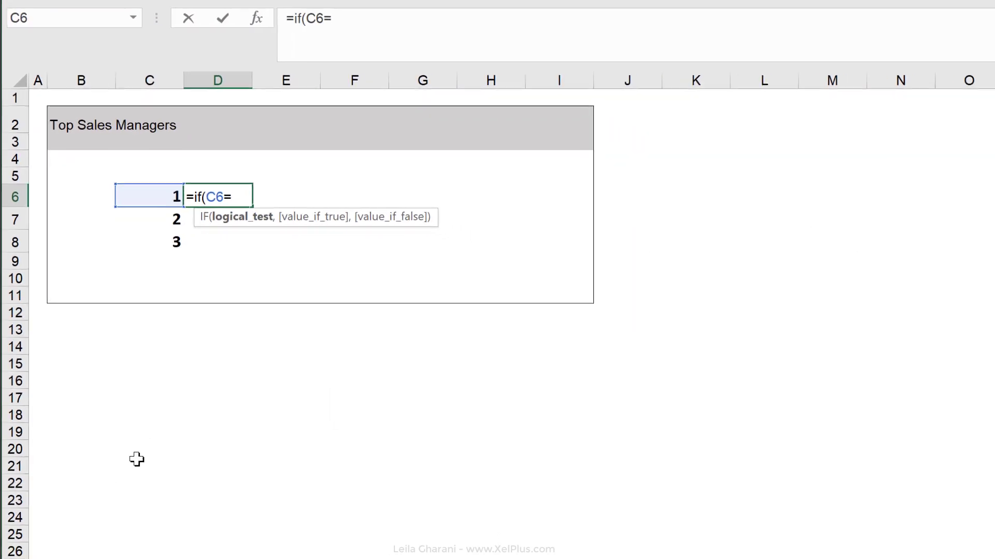
pyautogui.click(85, 543)
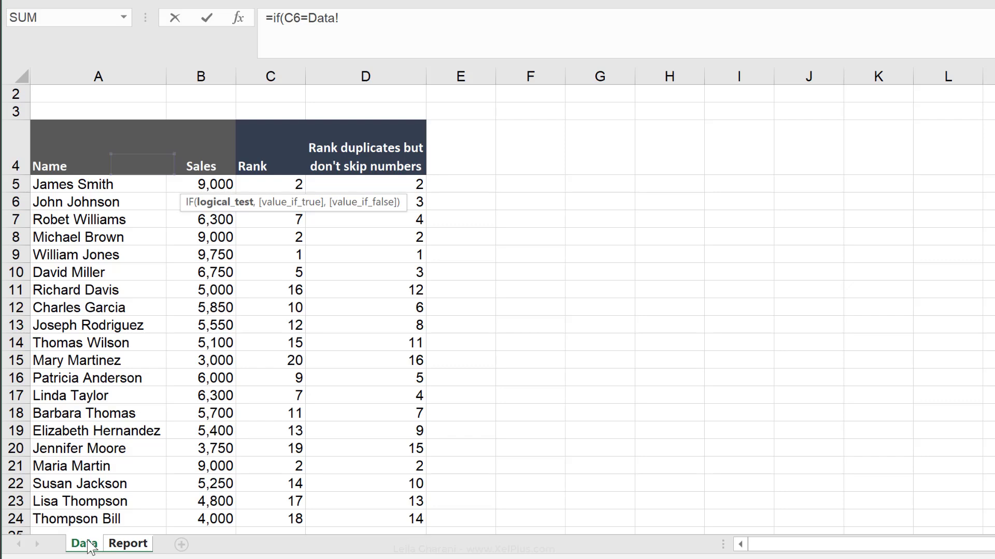
pyautogui.click(418, 185)
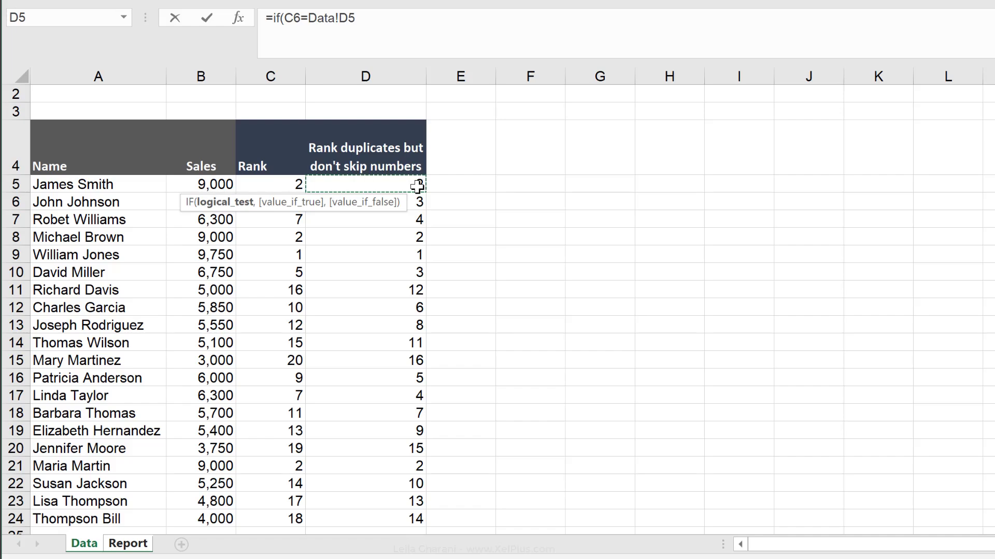
pyautogui.hotkey('ctrl', 'shift', 'Down')
pyautogui.press('F4')
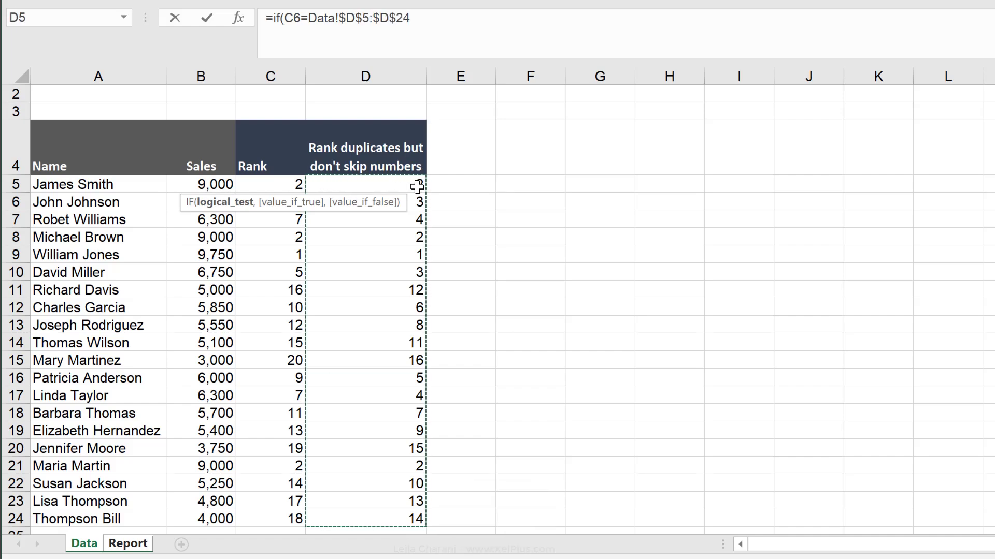
pyautogui.write(',')
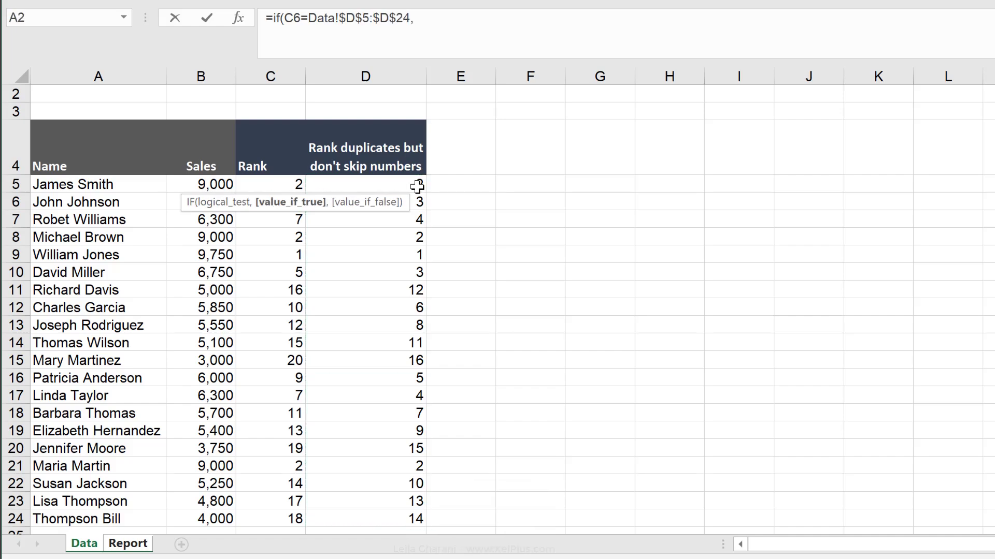
# Return Data!$A$5:$A$24 names when matched, otherwise blank, and commit the formula
pyautogui.click(124, 183)
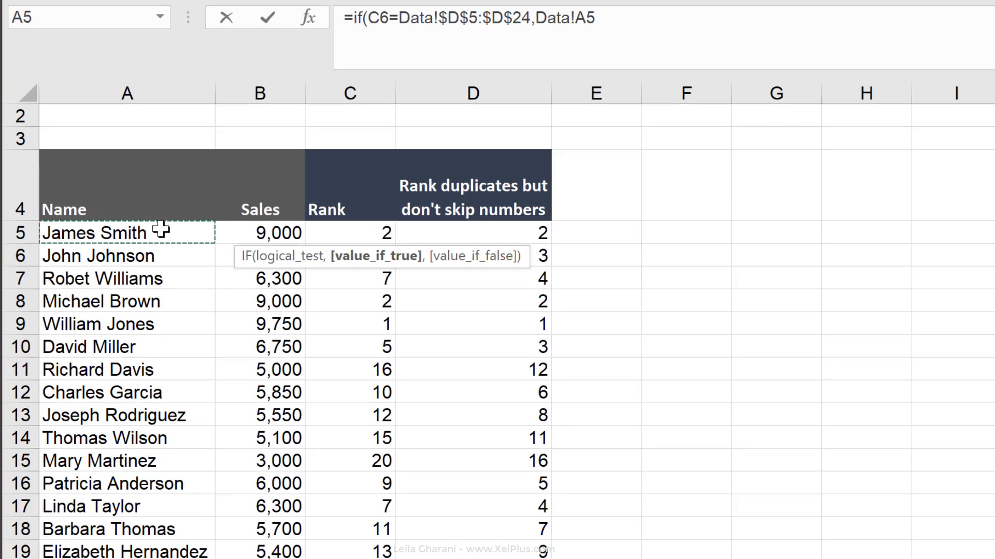
pyautogui.hotkey('ctrl', 'shift', 'Down')
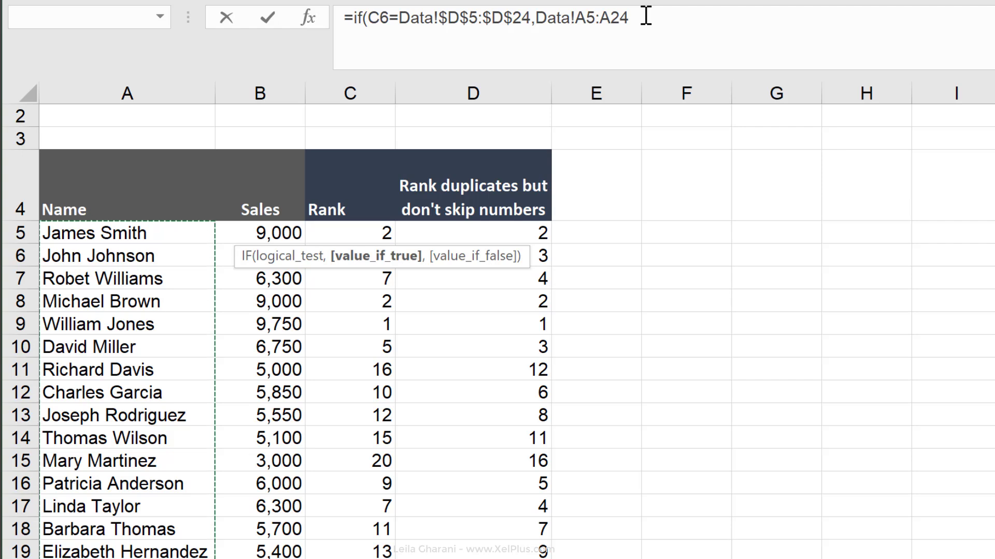
pyautogui.moveTo(626, 15)
pyautogui.mouseDown()
pyautogui.moveTo(585, 14)
pyautogui.moveTo(589, 22)
pyautogui.mouseUp()
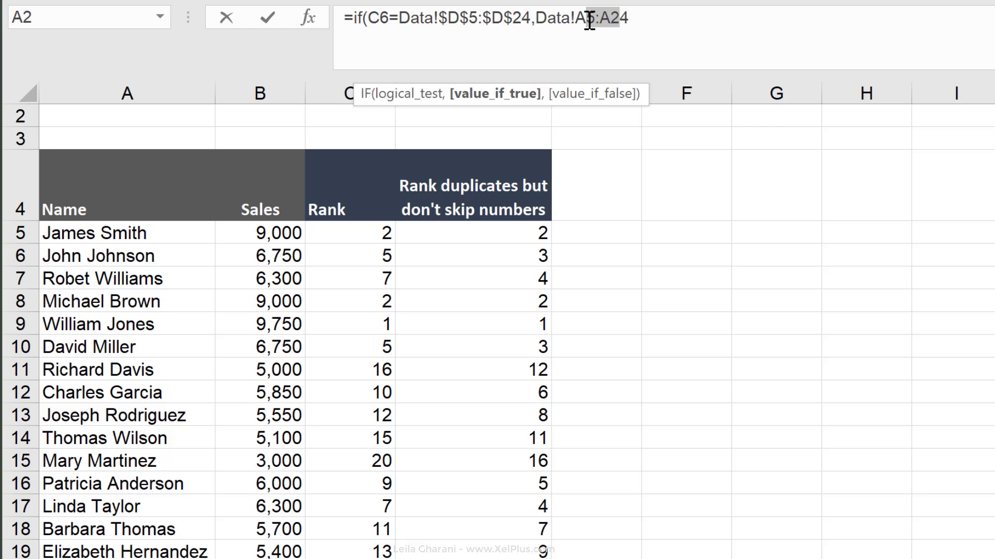
pyautogui.press('F4')
pyautogui.click(721, 20)
pyautogui.write(',')
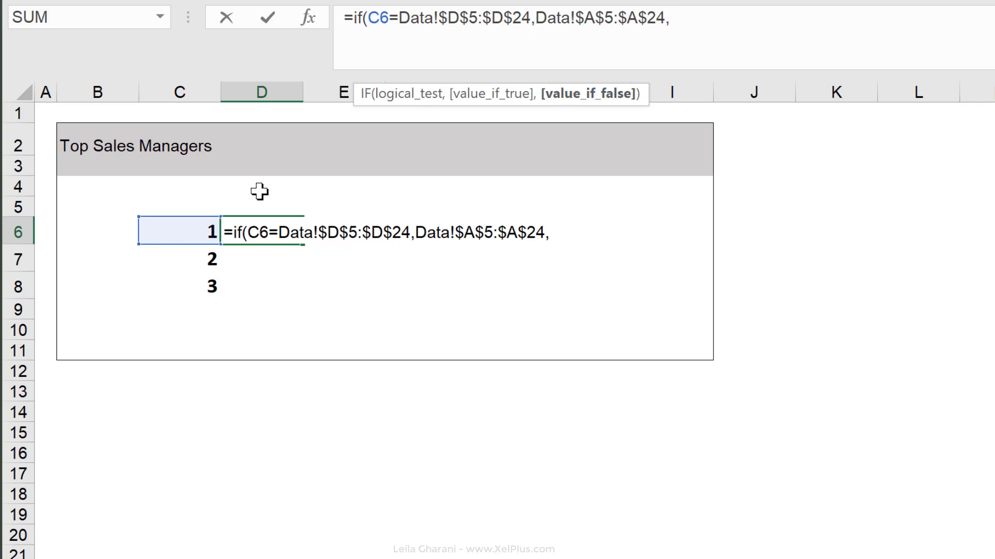
pyautogui.write('""')
pyautogui.write(')')
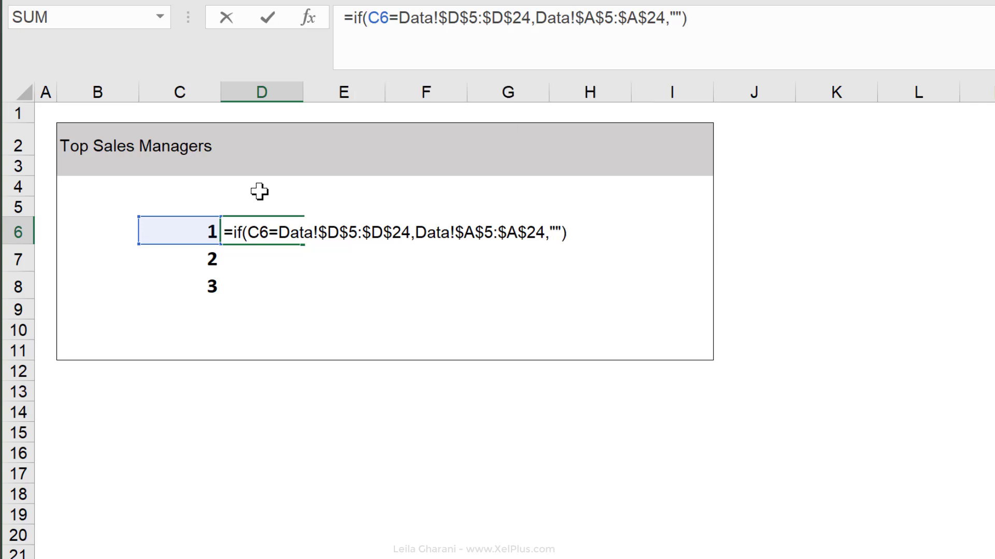
pyautogui.hotkey('ctrl', 'Return')
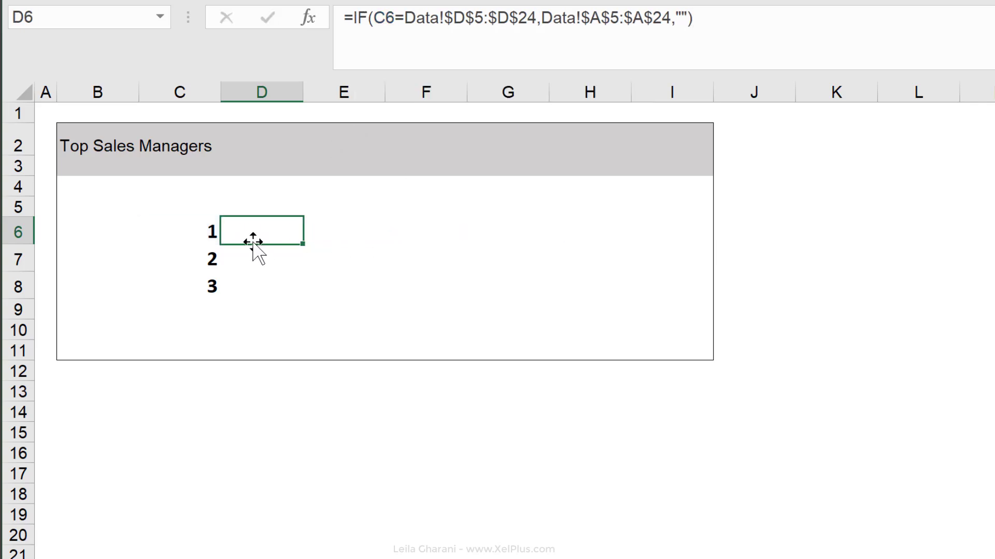
pyautogui.click(715, 21)
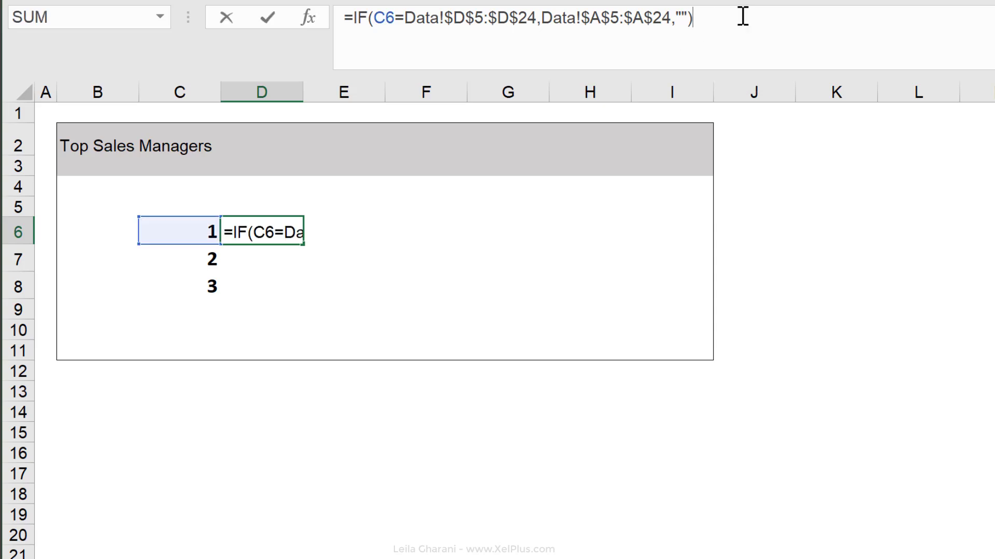
pyautogui.press('F9')
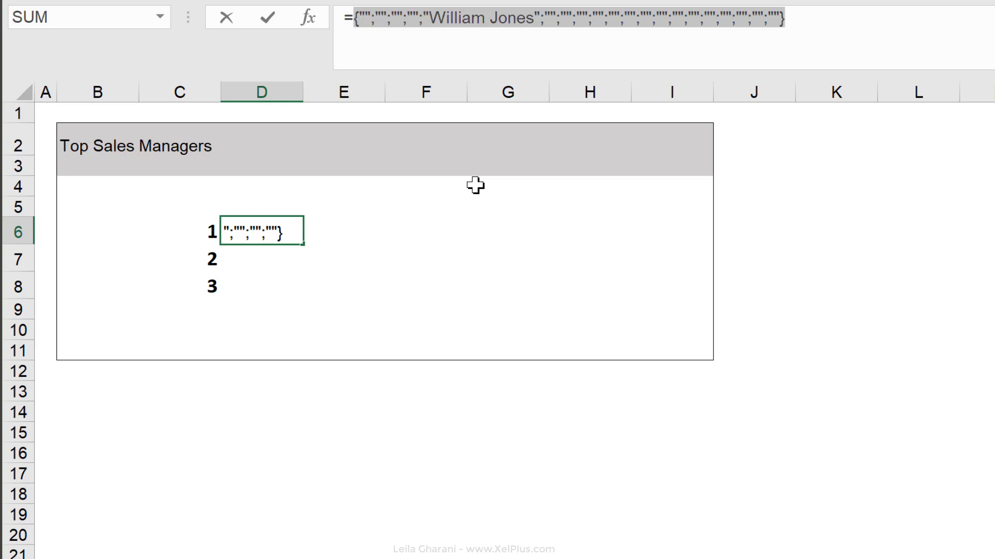
pyautogui.press('Escape')
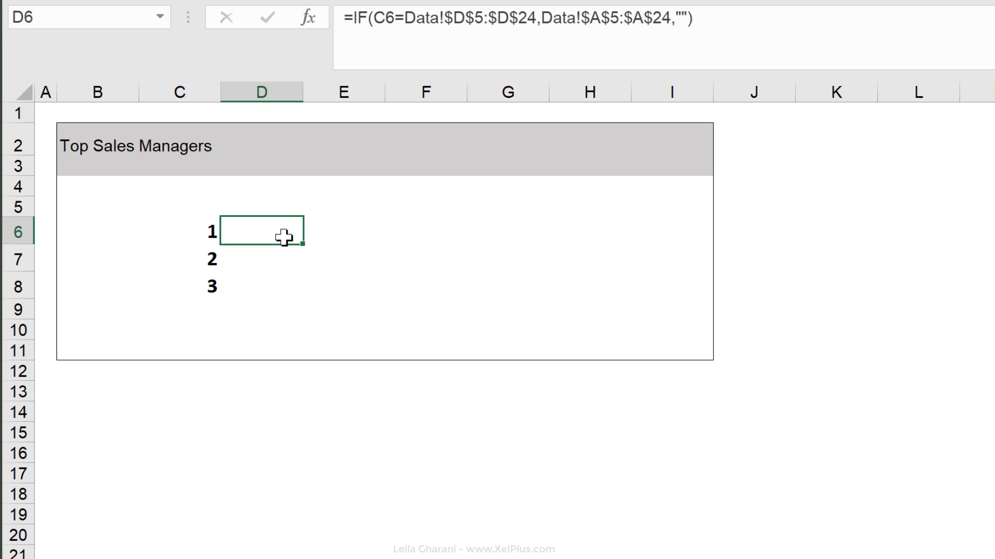
pyautogui.click(354, 17)
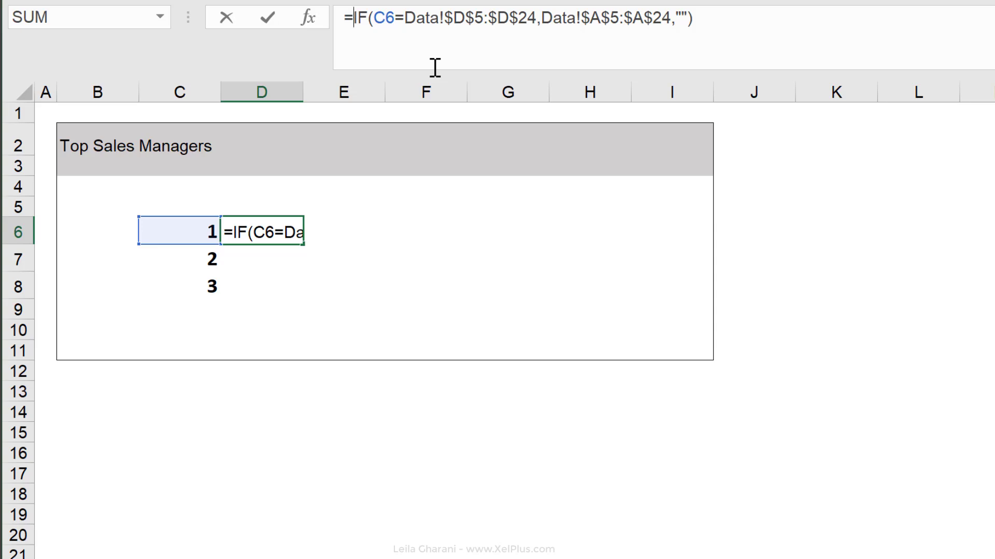
pyautogui.write('tex')
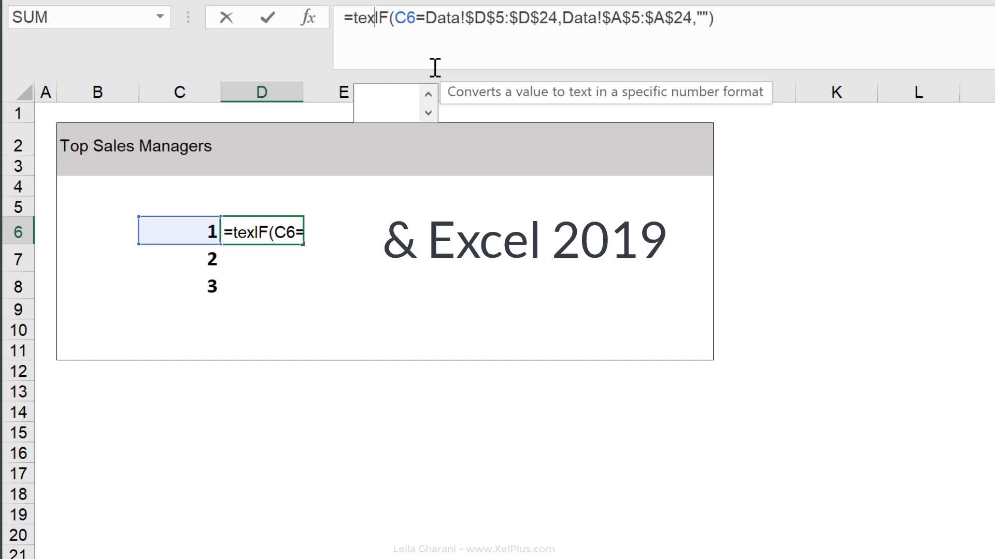
pyautogui.write('tjoin')
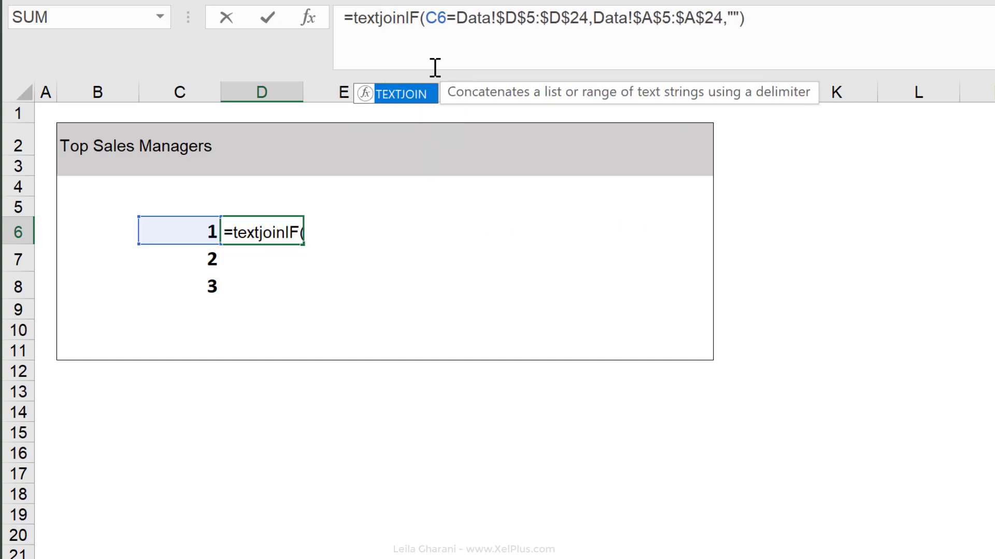
pyautogui.write('(')
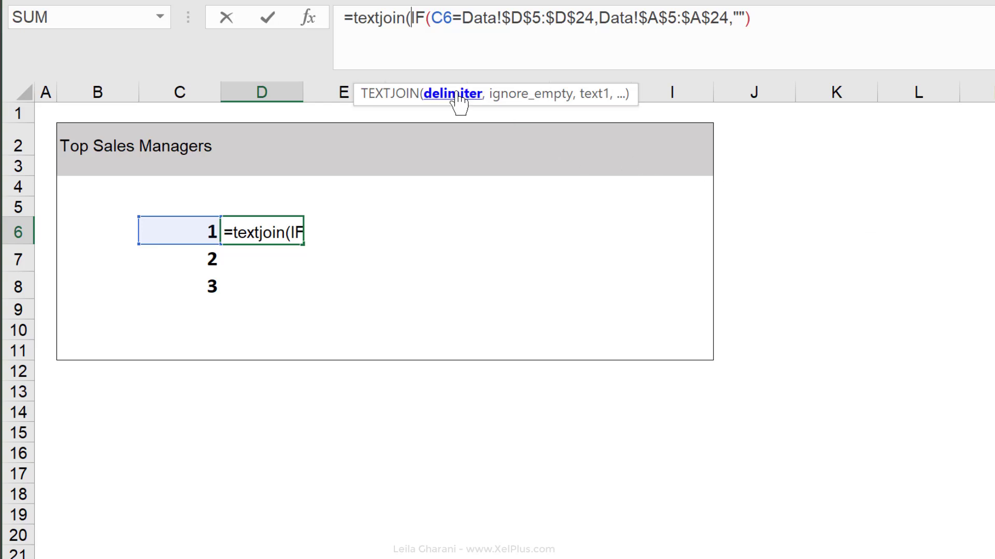
pyautogui.write('"')
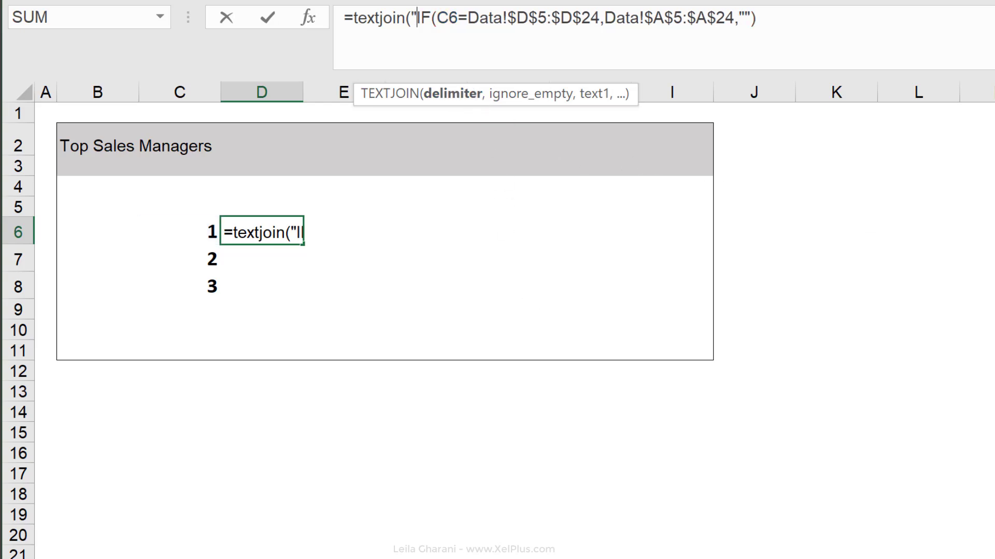
pyautogui.write(',"')
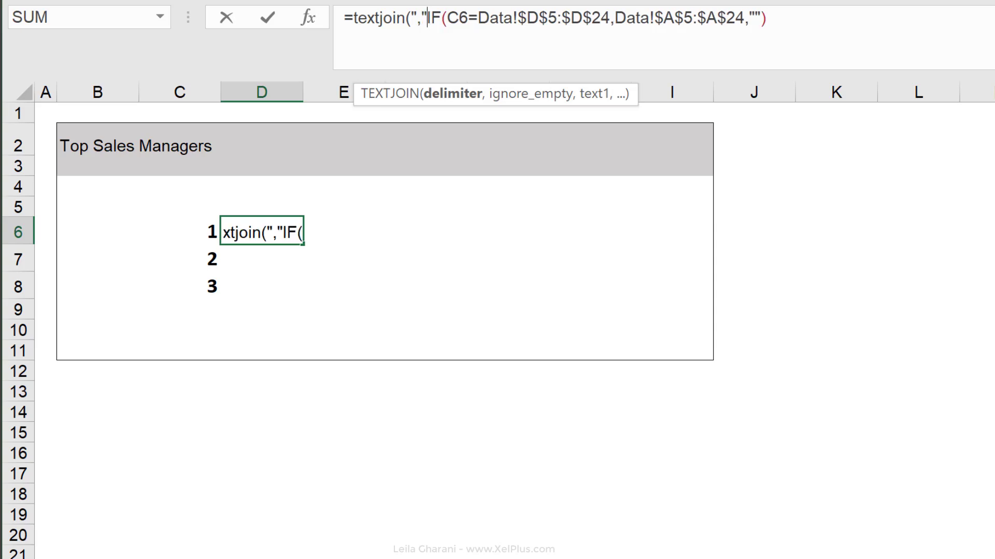
pyautogui.write(',')
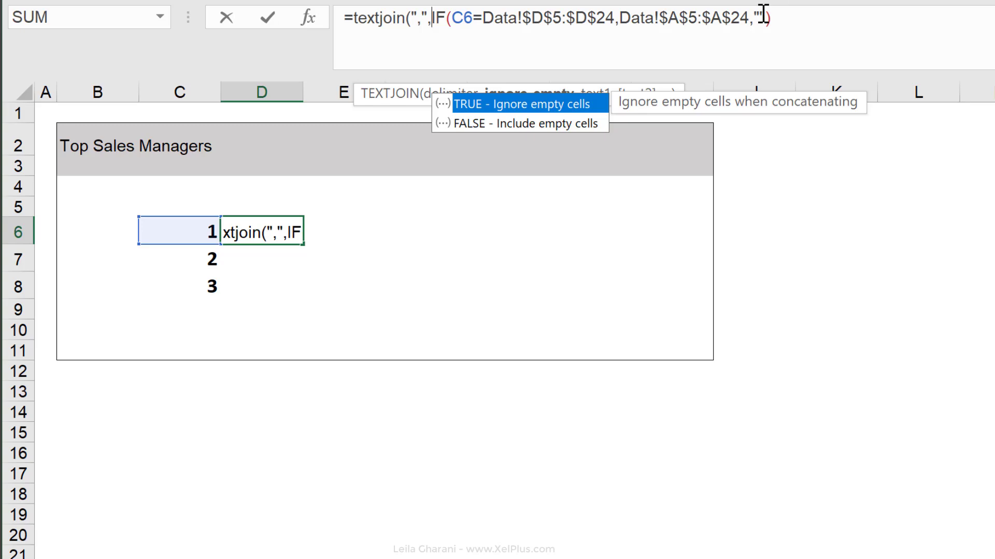
# Finish TEXTJOIN with comma delimiter and TRUE, array-entering it to show William Jones
pyautogui.doubleClick(577, 106)
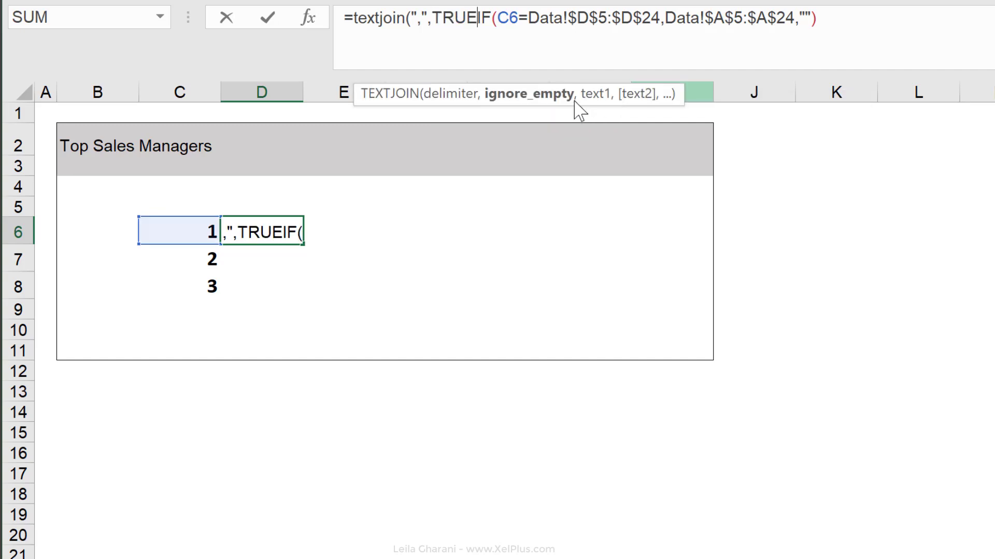
pyautogui.write(',')
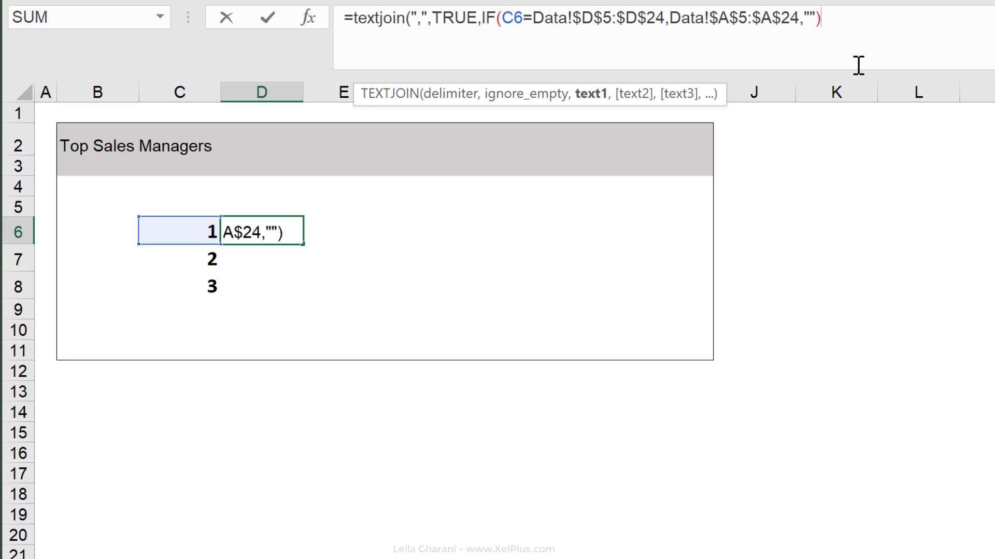
pyautogui.write(')')
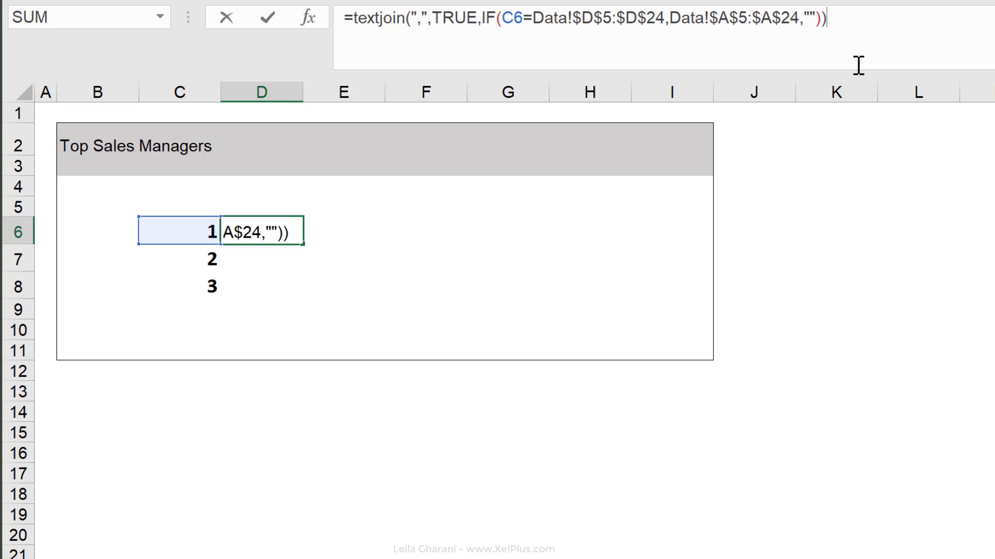
pyautogui.hotkey('ctrl', 'shift', 'Return')
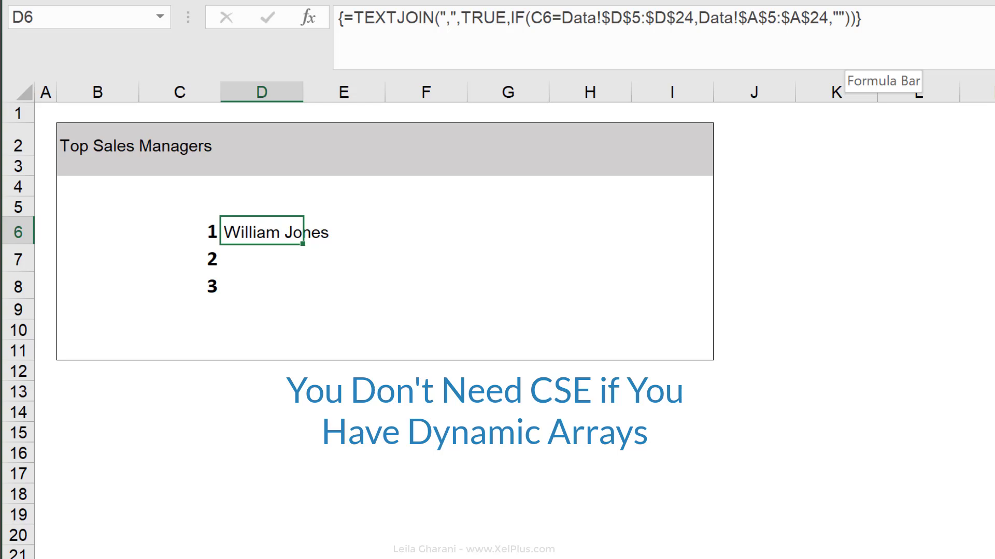
# Fill the TEXTJOIN formula down to D8 and preview its IF array with F9
pyautogui.moveTo(304, 245); pyautogui.dragTo(304, 289)
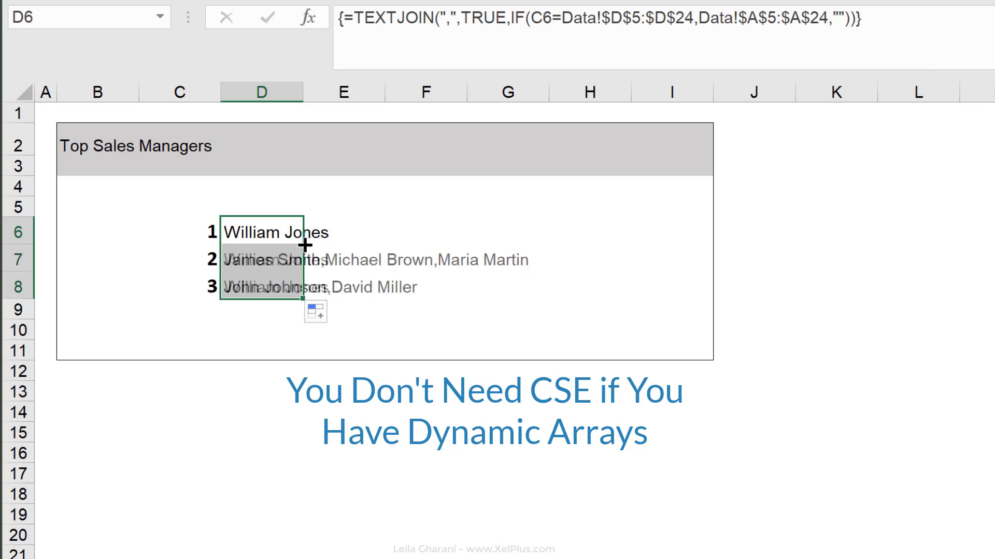
pyautogui.click(262, 264)
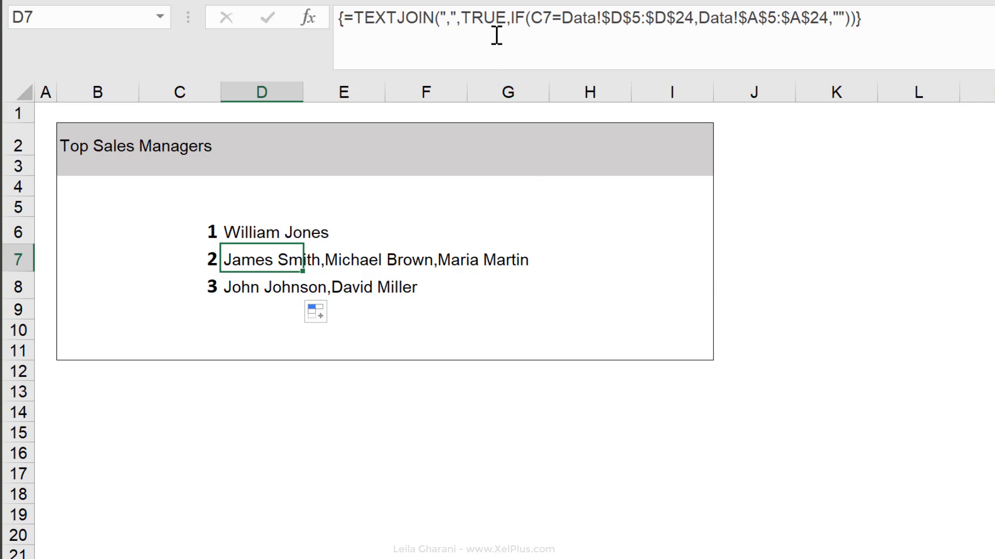
pyautogui.moveTo(515, 17); pyautogui.dragTo(851, 19)
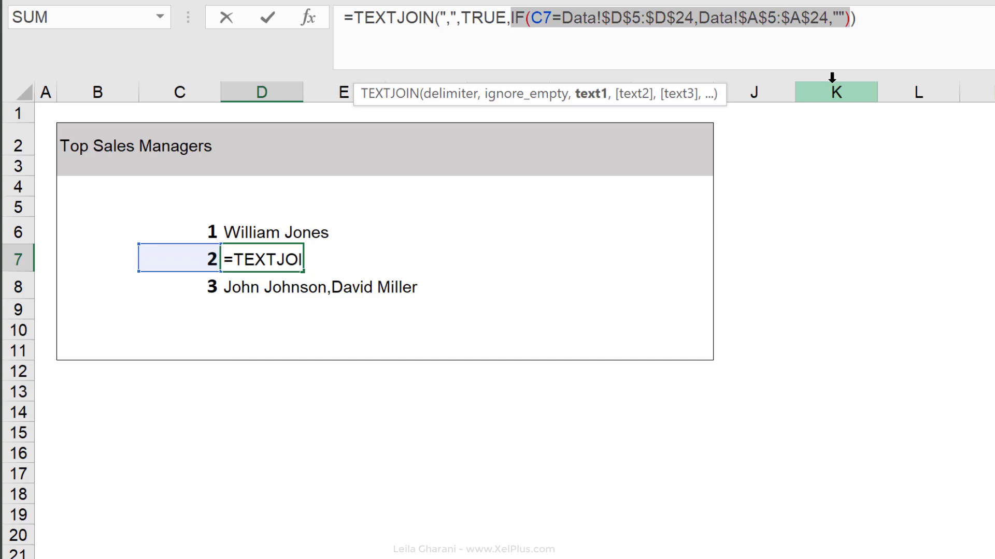
pyautogui.press('F9')
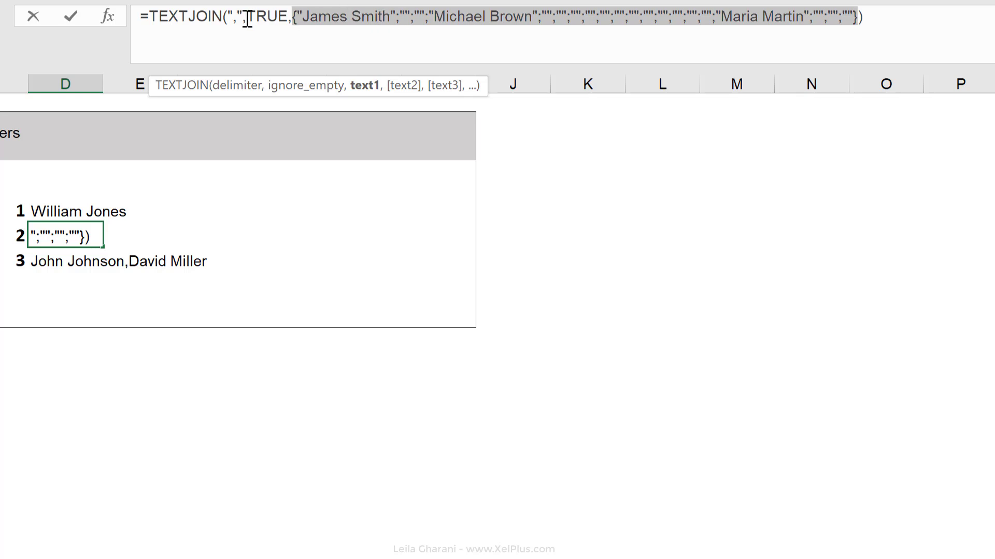
pyautogui.press('Escape')
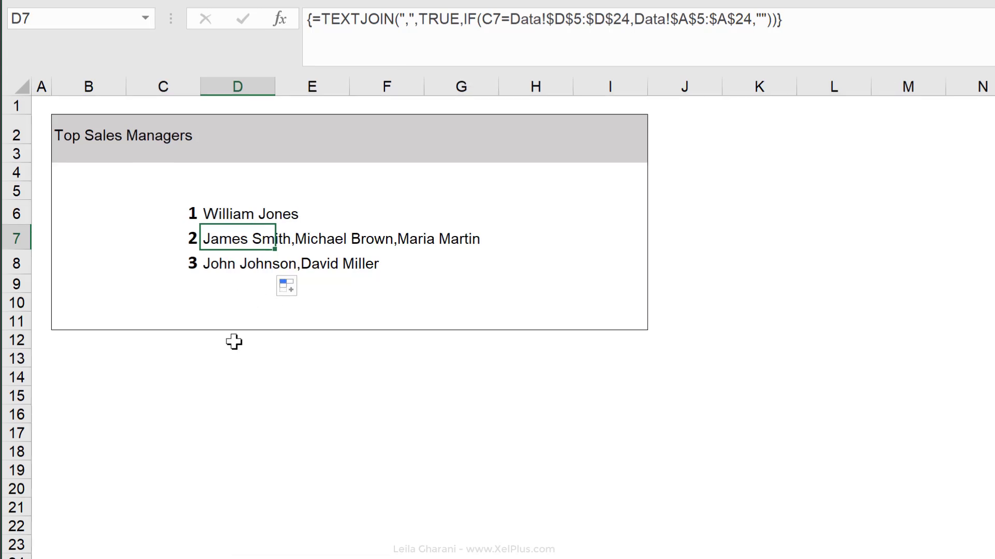
# Raise James Smith's sales to 10,000, review the updated report, then undo back to 9,000
pyautogui.click(83, 545)
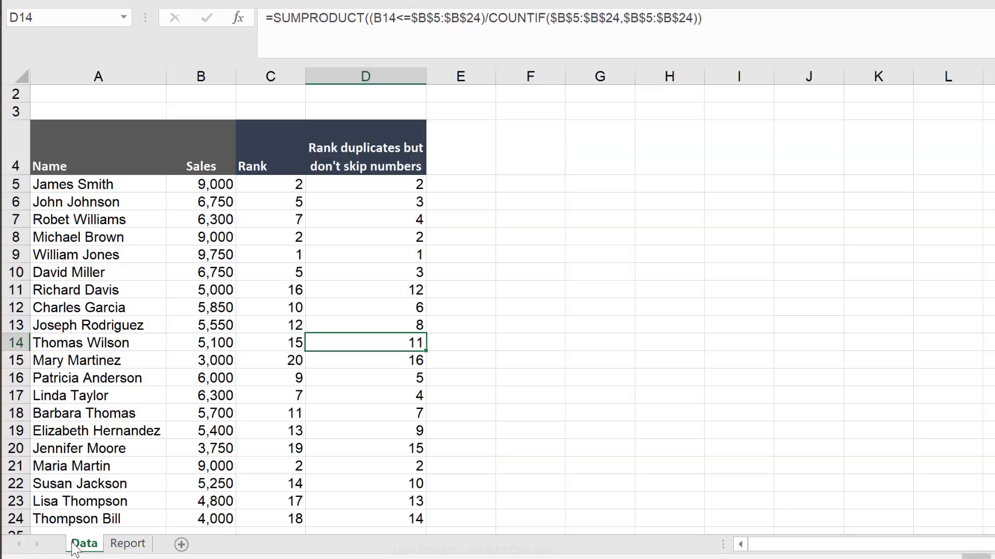
pyautogui.click(200, 187)
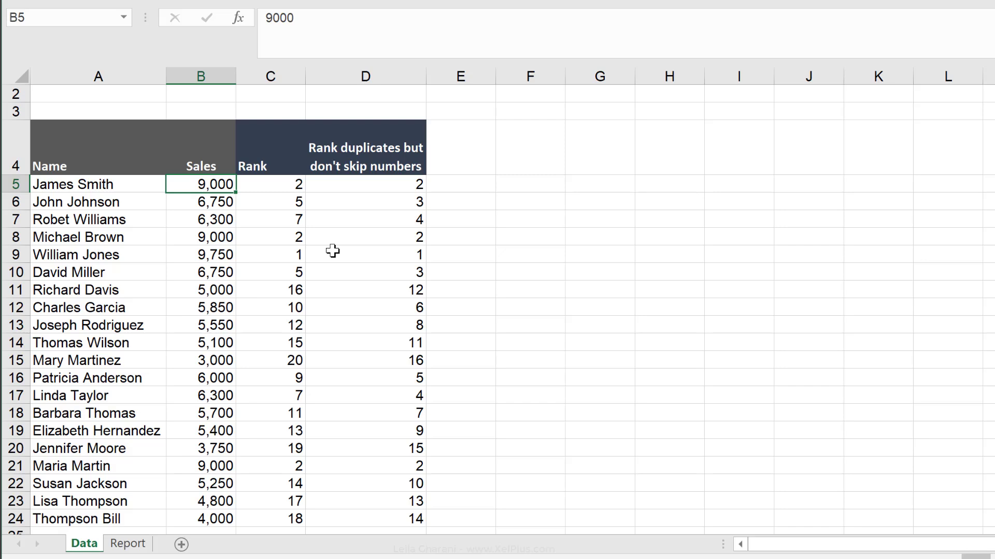
pyautogui.write('1000')
pyautogui.write('0')
pyautogui.hotkey('ctrl', 'Return')
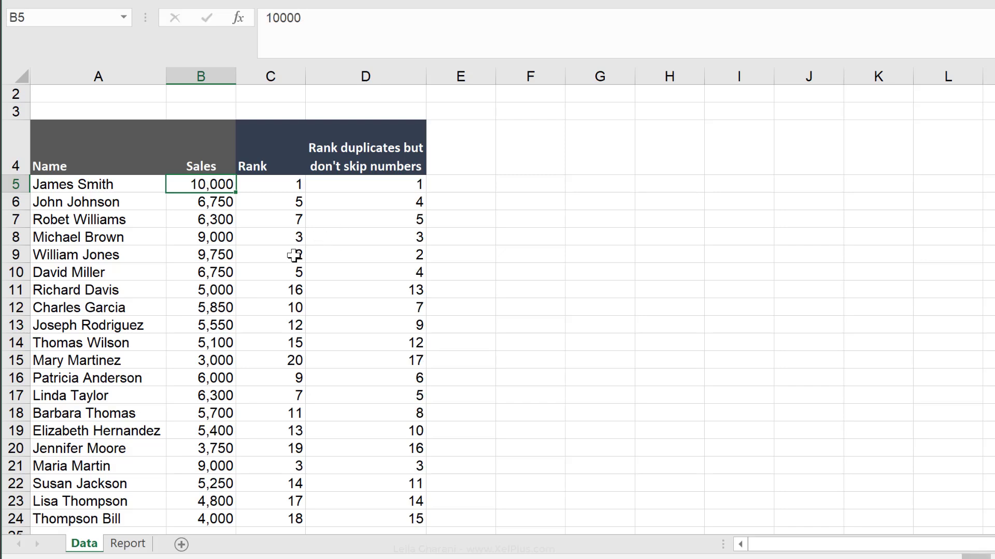
pyautogui.click(125, 544)
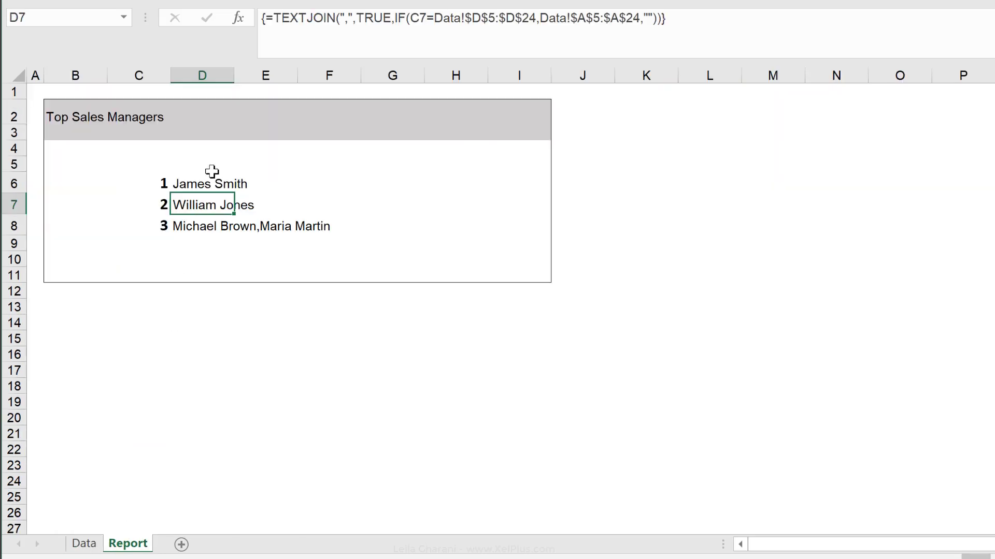
pyautogui.click(204, 229)
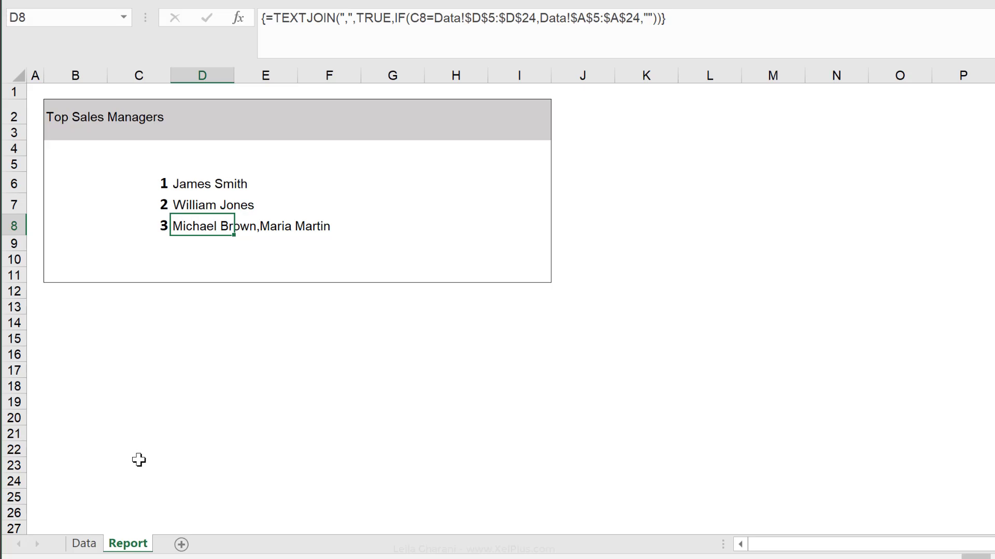
pyautogui.click(84, 544)
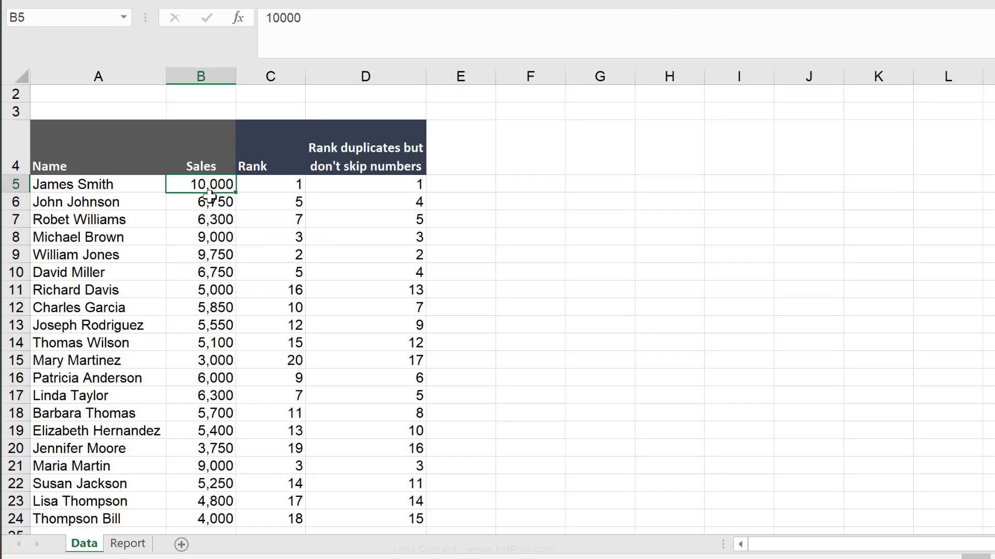
pyautogui.hotkey('ctrl', 'z')
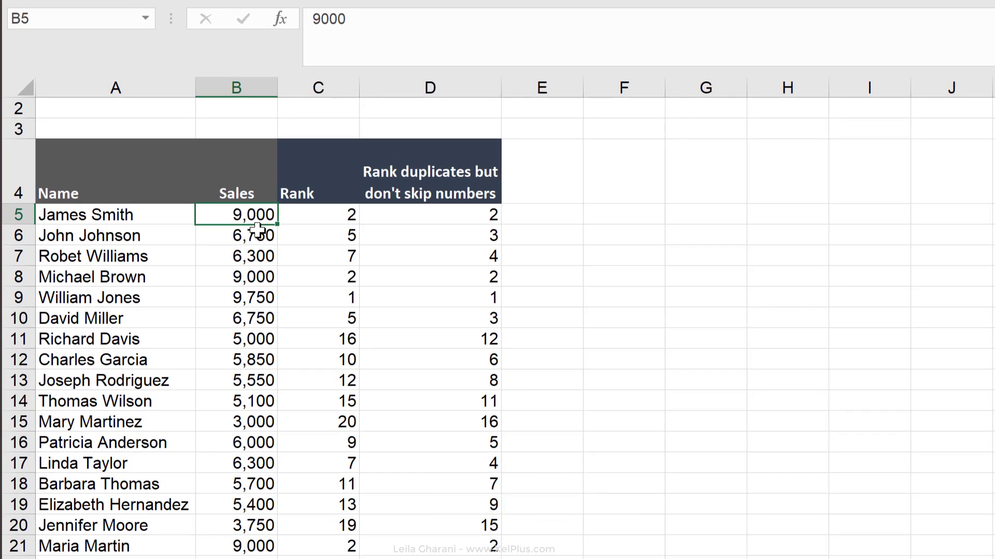
pyautogui.click(259, 230)
pyautogui.click(395, 210)
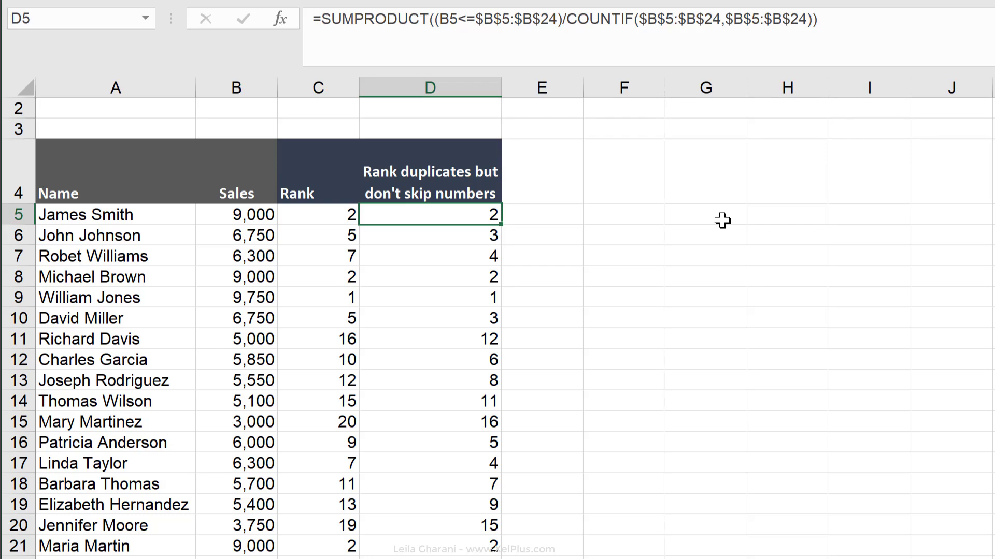
pyautogui.moveTo(722, 221); pyautogui.dragTo(609, 518)
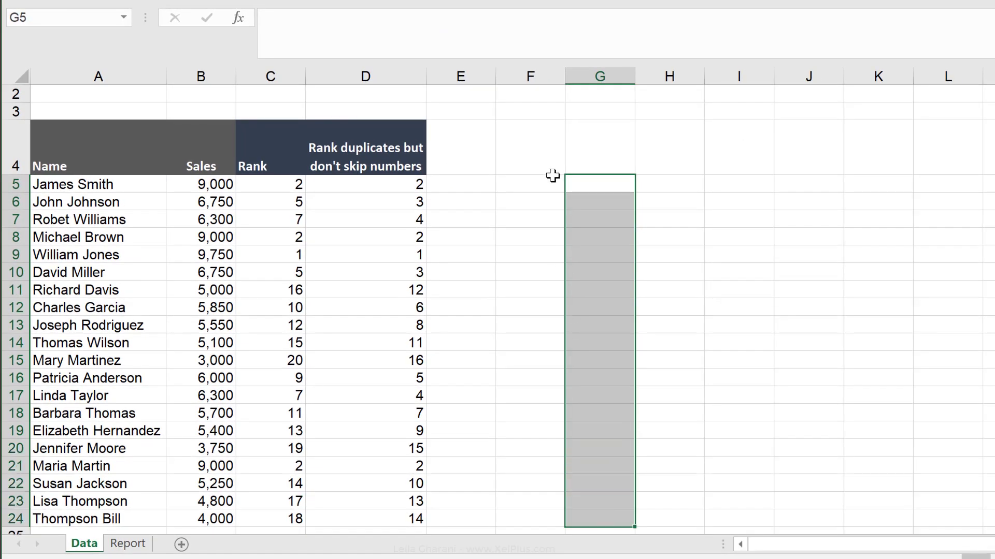
pyautogui.click(580, 187)
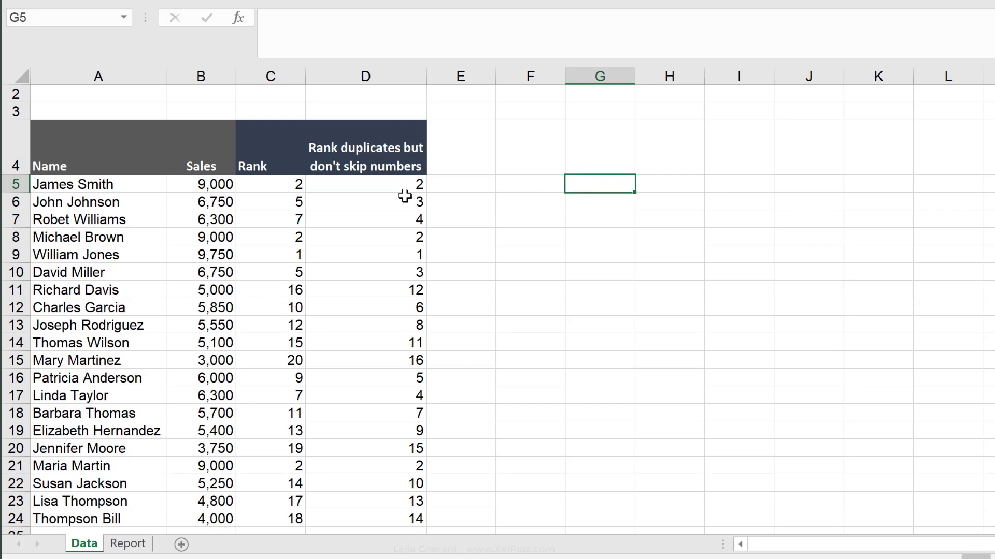
pyautogui.click(359, 184)
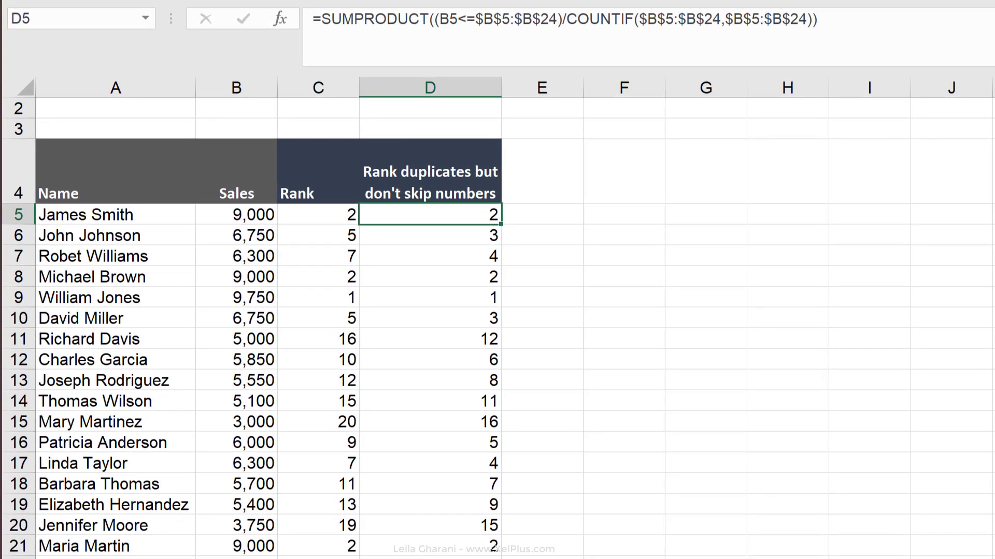
# Enter =B5<=B5:B24 in F5 and preview its TRUE/FALSE array with F9
pyautogui.press('Right')
pyautogui.press('Right')
pyautogui.write('=')
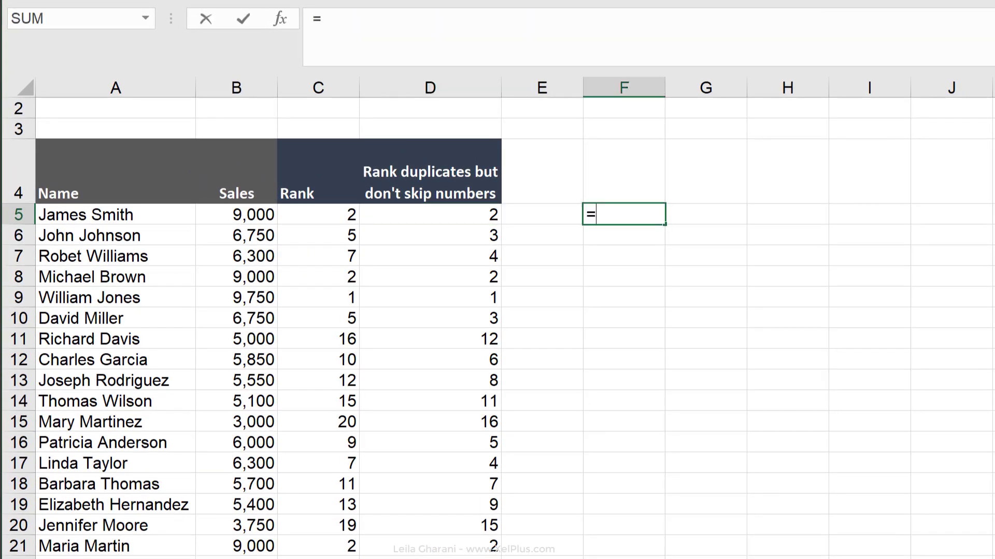
pyautogui.click(258, 215)
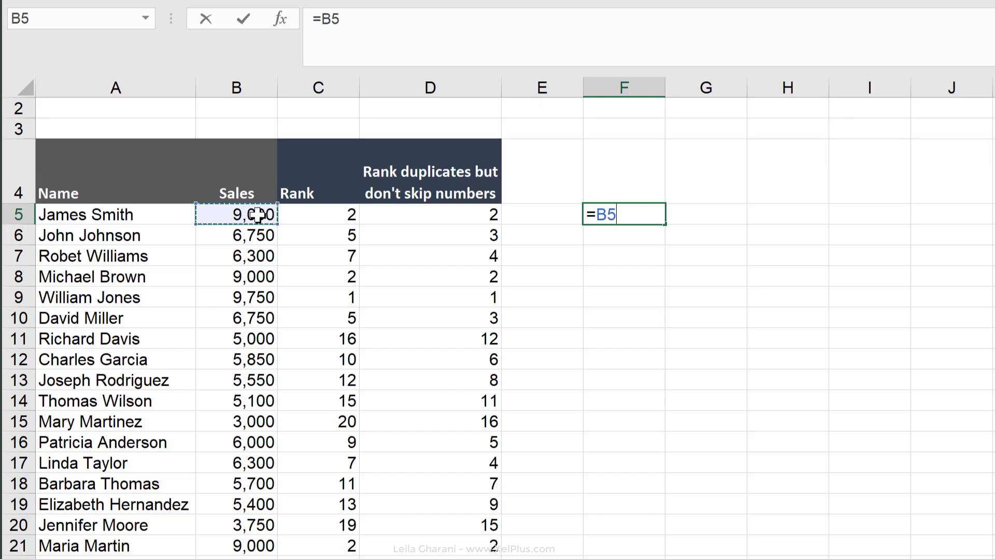
pyautogui.write('<=')
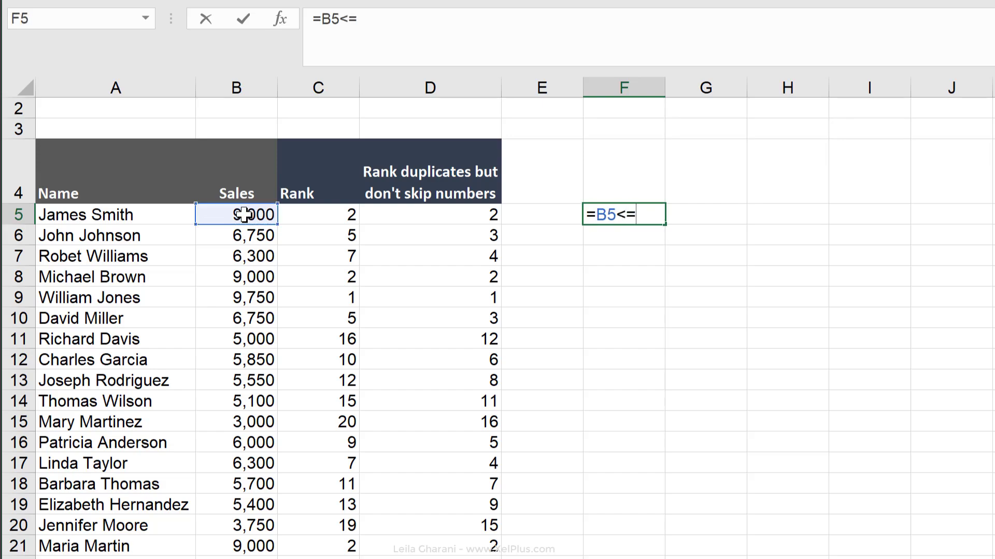
pyautogui.moveTo(249, 215); pyautogui.dragTo(211, 545)
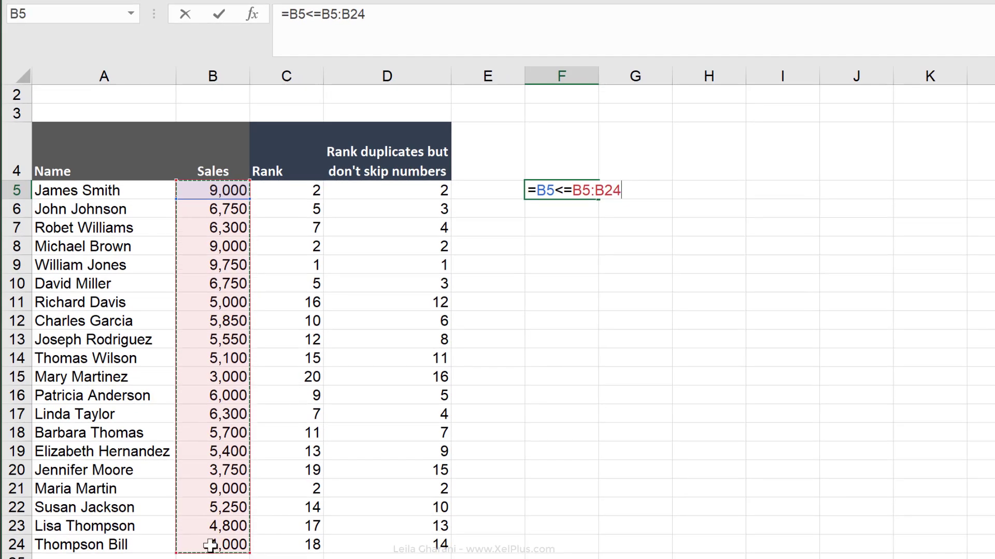
pyautogui.hotkey('ctrl', 'Return')
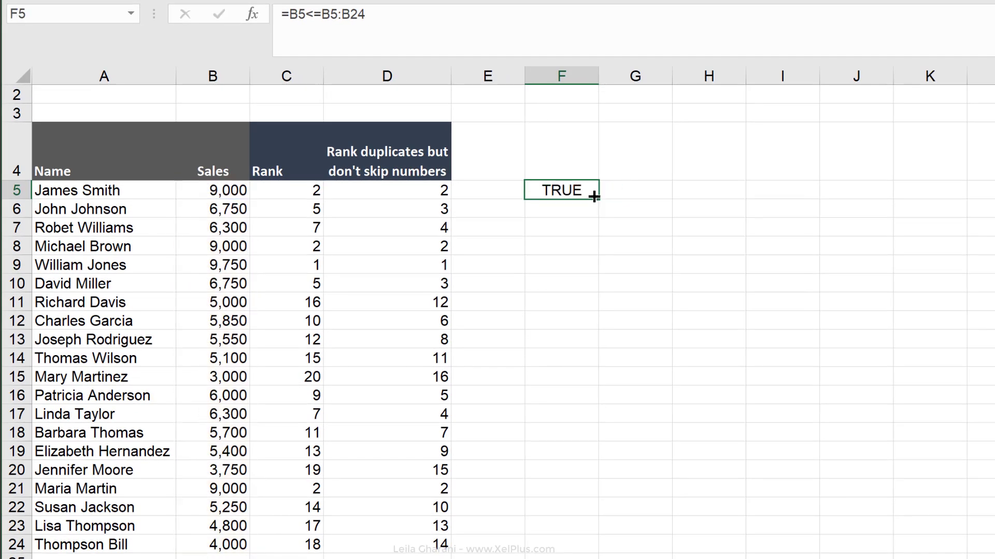
pyautogui.click(466, 27)
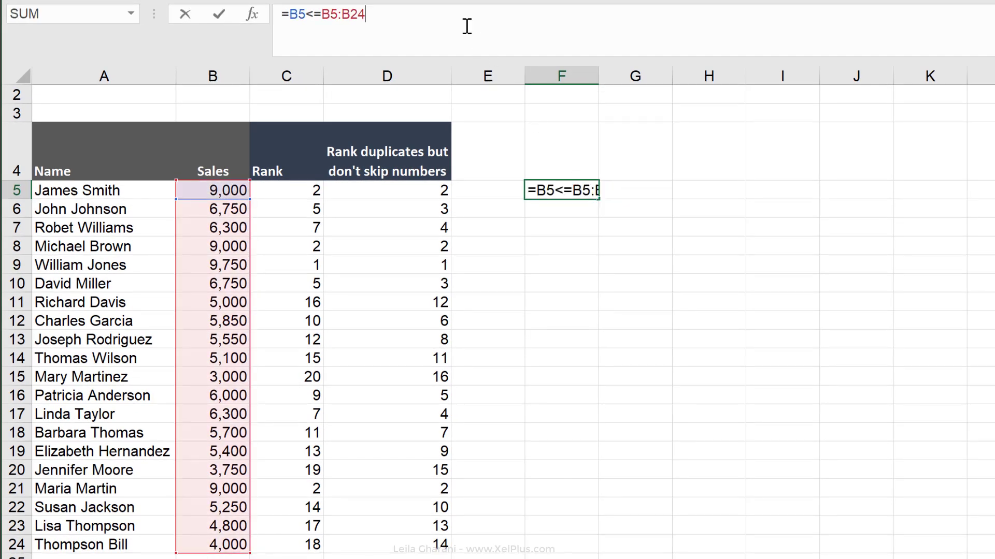
pyautogui.press('F9')
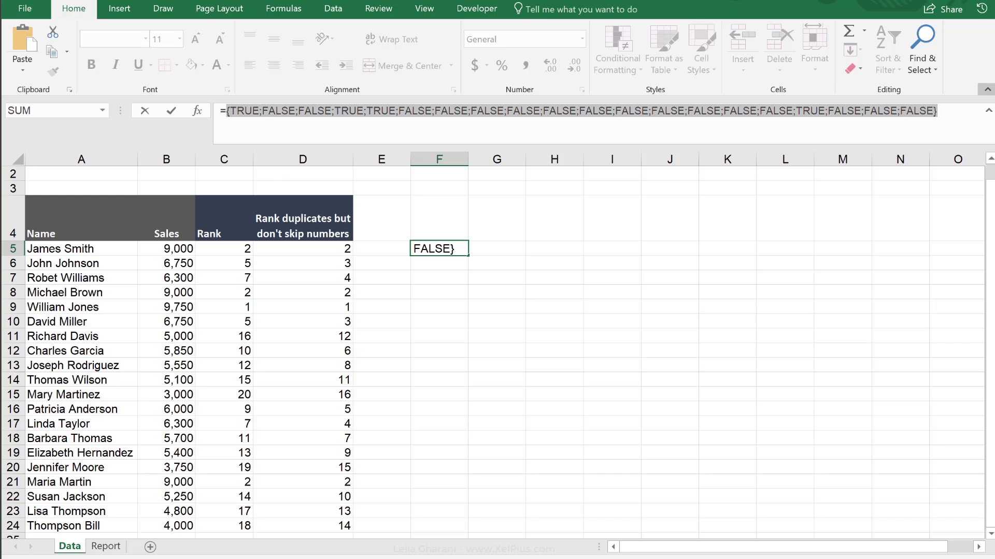
pyautogui.press('Escape')
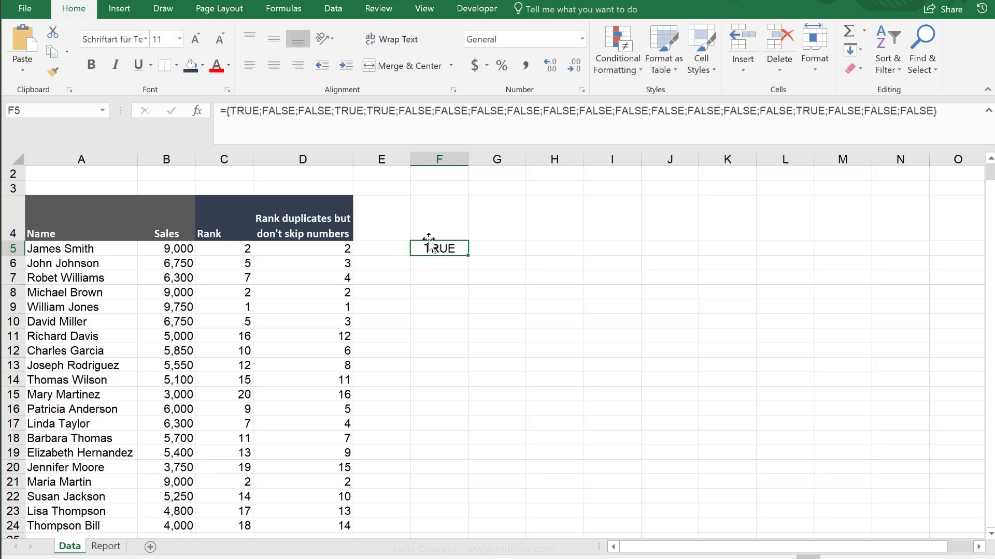
pyautogui.moveTo(439, 249); pyautogui.dragTo(440, 457)
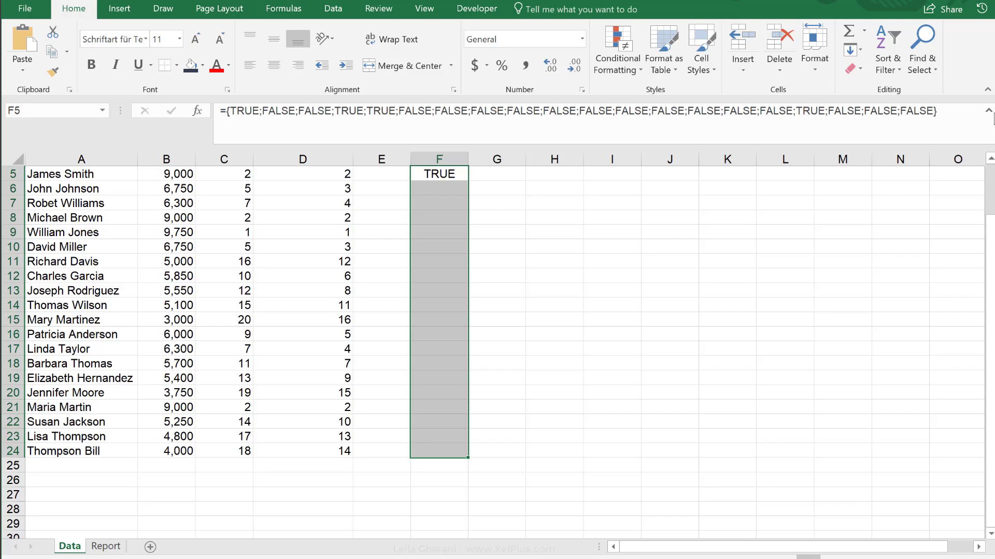
# Array-enter the B5<=B5:B24 comparison across F5:F24
pyautogui.click(964, 110)
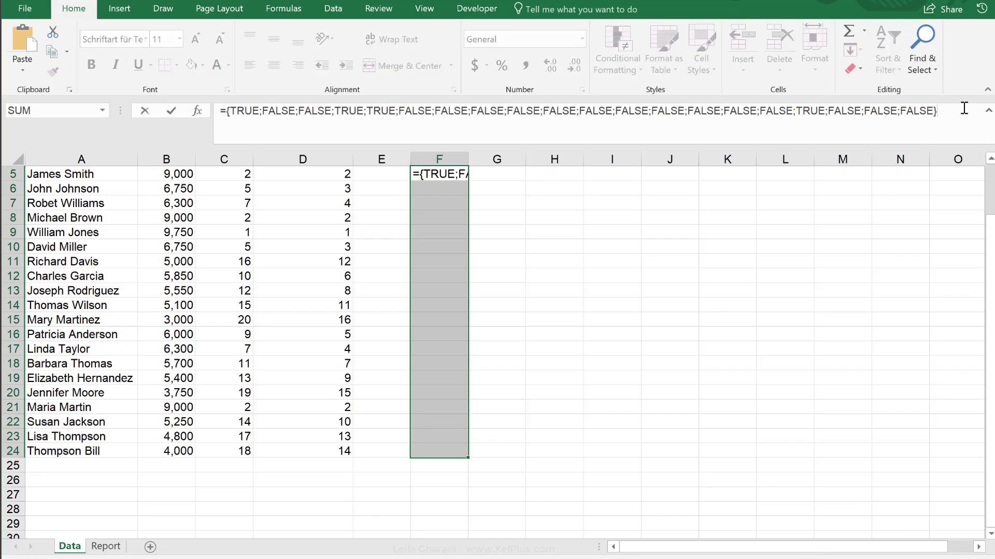
pyautogui.hotkey('ctrl', 'shift', 'Return')
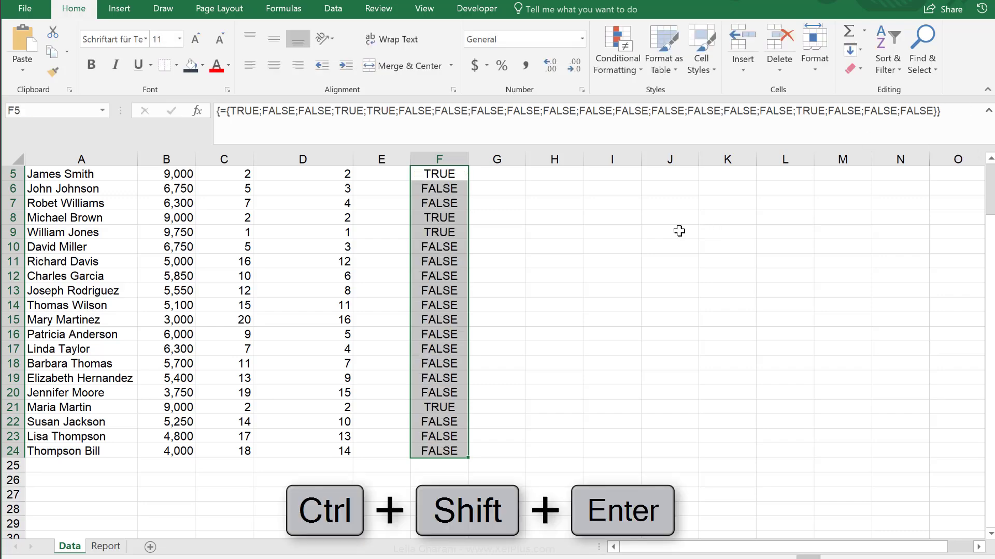
pyautogui.scroll(2, 679, 230)
pyautogui.click(439, 258)
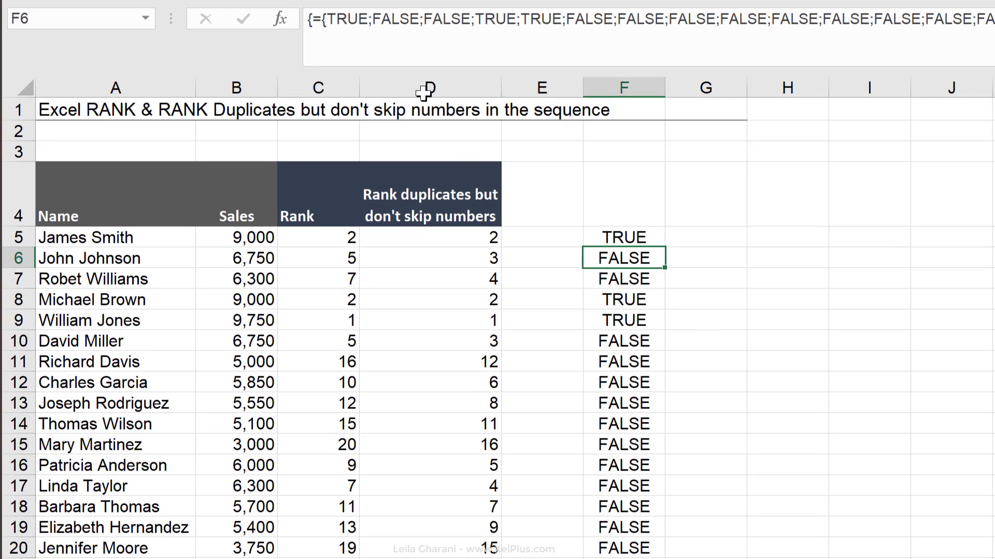
# Check the results in F16 and F21 against sales of 6,000 and 9,000
pyautogui.click(627, 468)
pyautogui.click(256, 464)
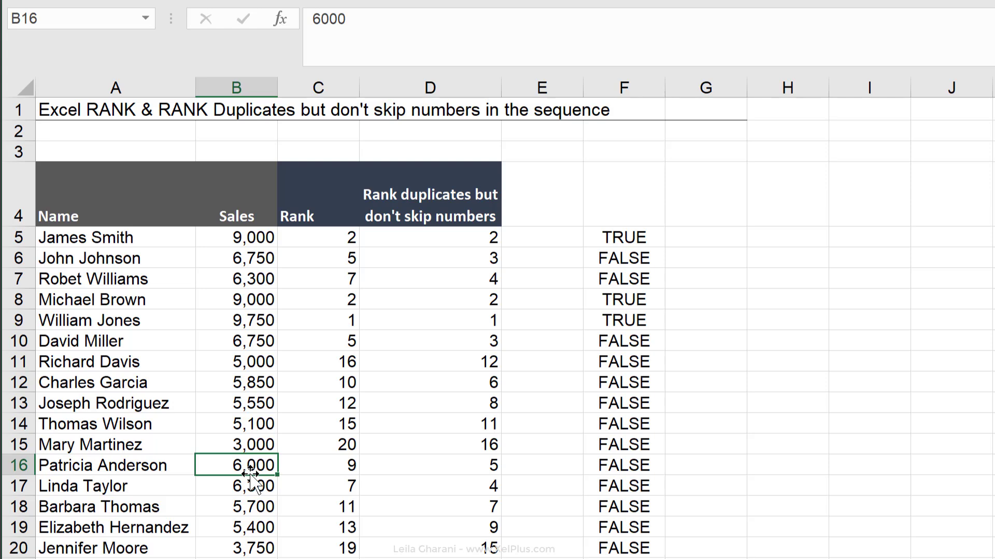
pyautogui.click(656, 465)
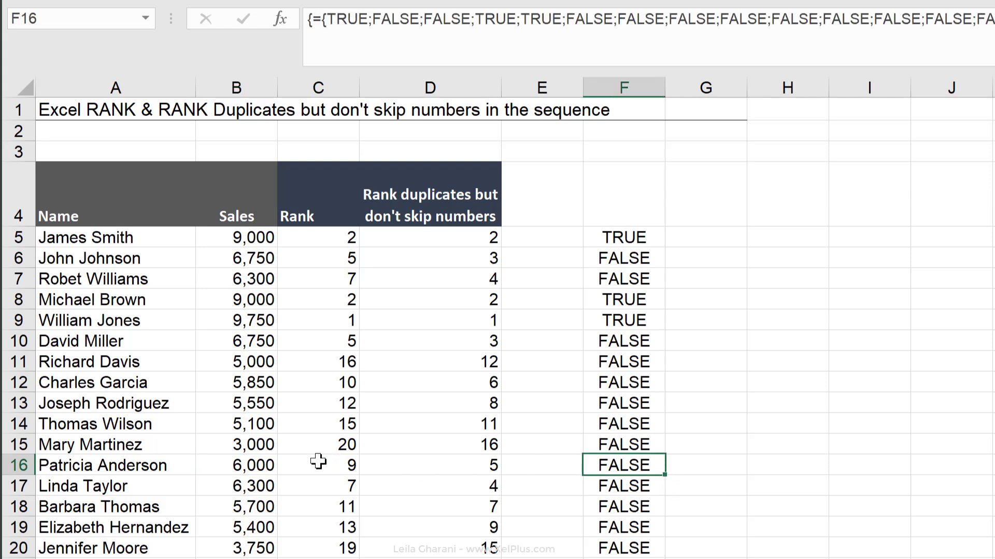
pyautogui.scroll(-1, 616, 359)
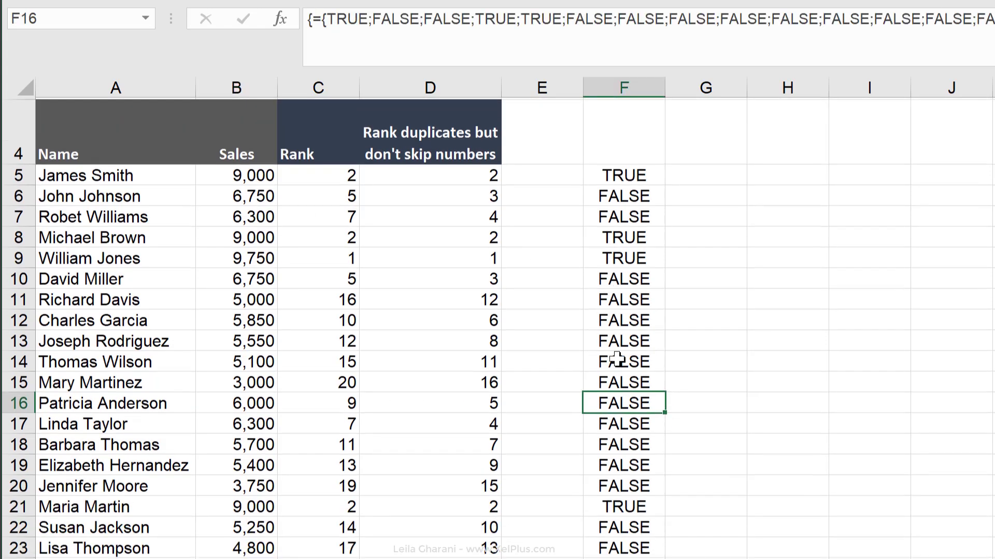
pyautogui.click(600, 501)
pyautogui.click(264, 502)
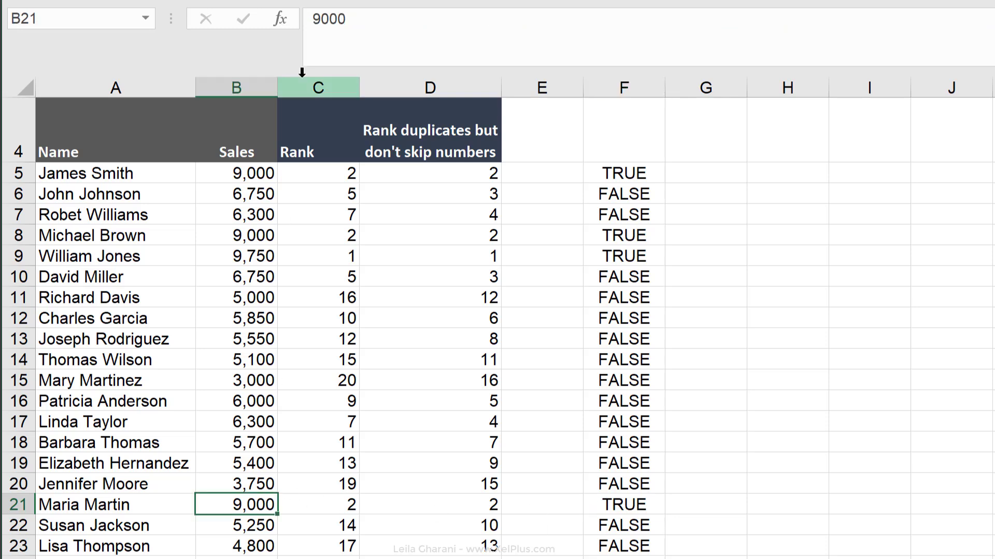
pyautogui.click(257, 172)
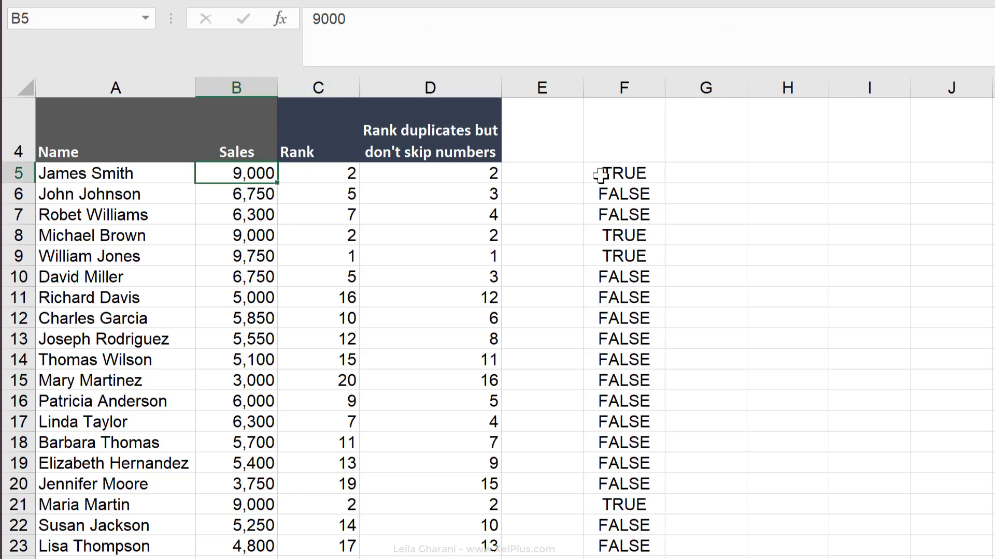
# Enter =COUNTIF(B5:B24,B5:B24) in G5
pyautogui.click(712, 181)
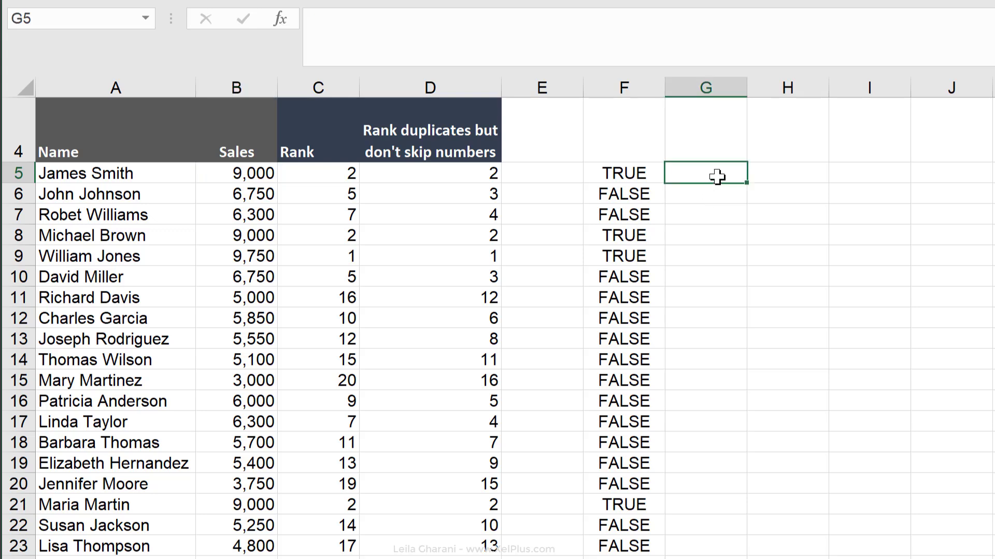
pyautogui.write('=countif')
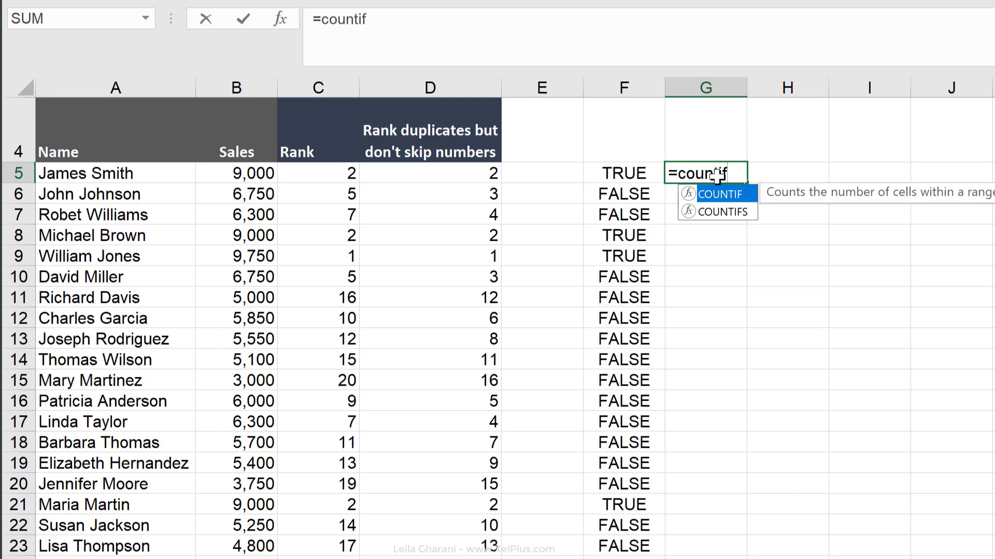
pyautogui.write('(')
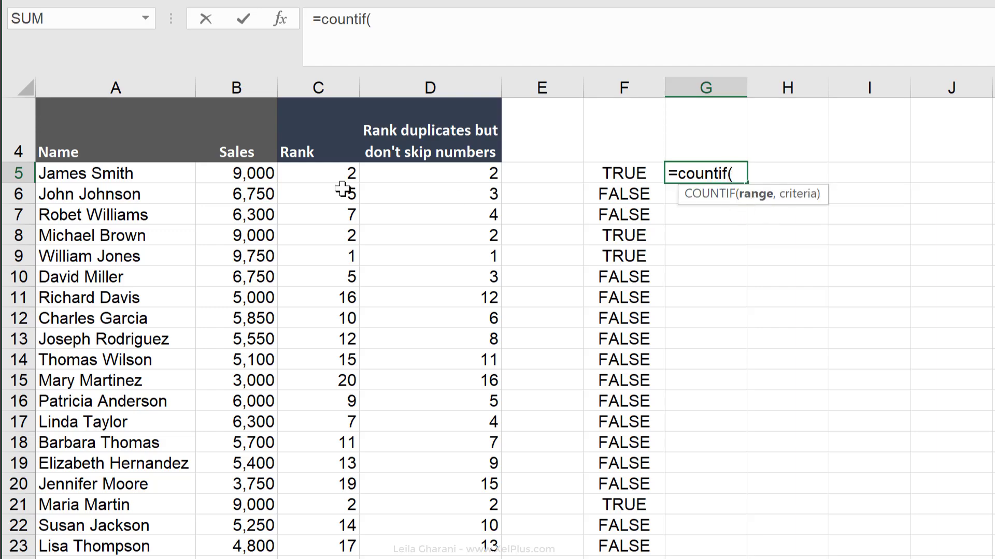
pyautogui.moveTo(247, 173); pyautogui.dragTo(222, 509)
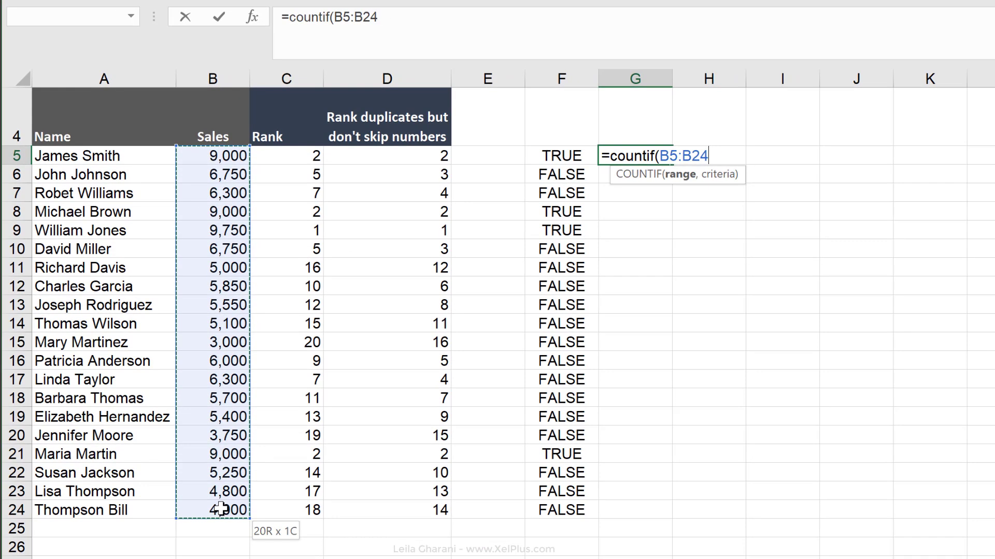
pyautogui.write(',')
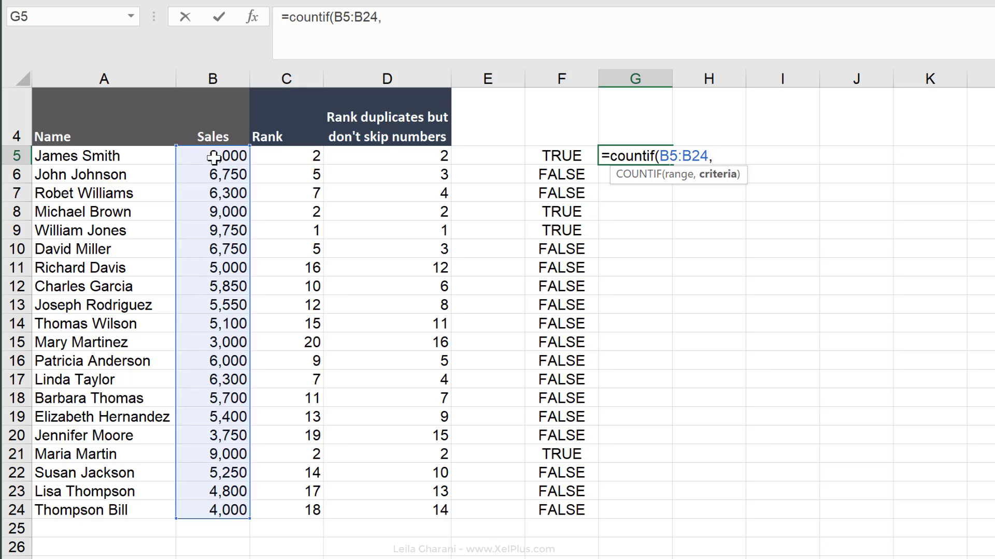
pyautogui.moveTo(213, 157); pyautogui.dragTo(212, 510)
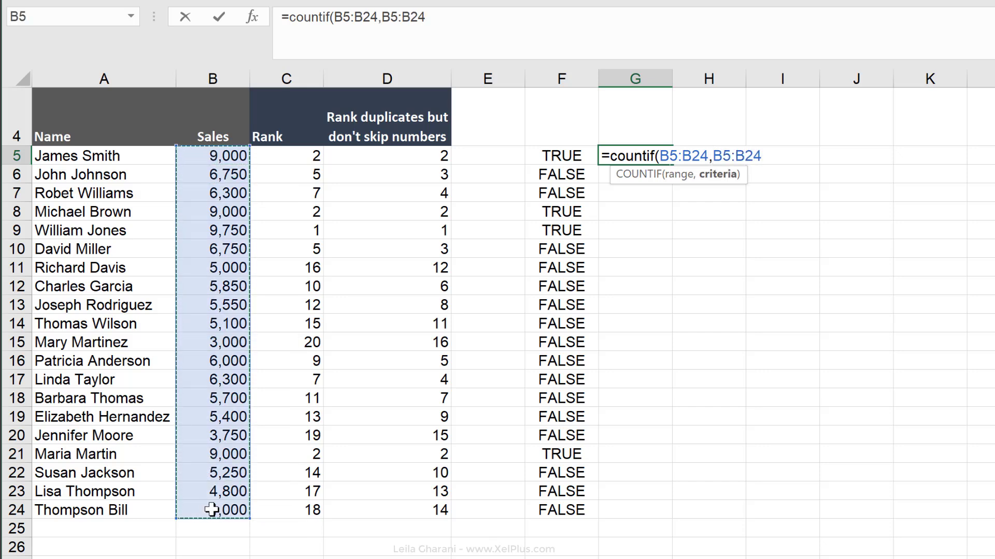
pyautogui.write(')')
pyautogui.hotkey('ctrl', 'Return')
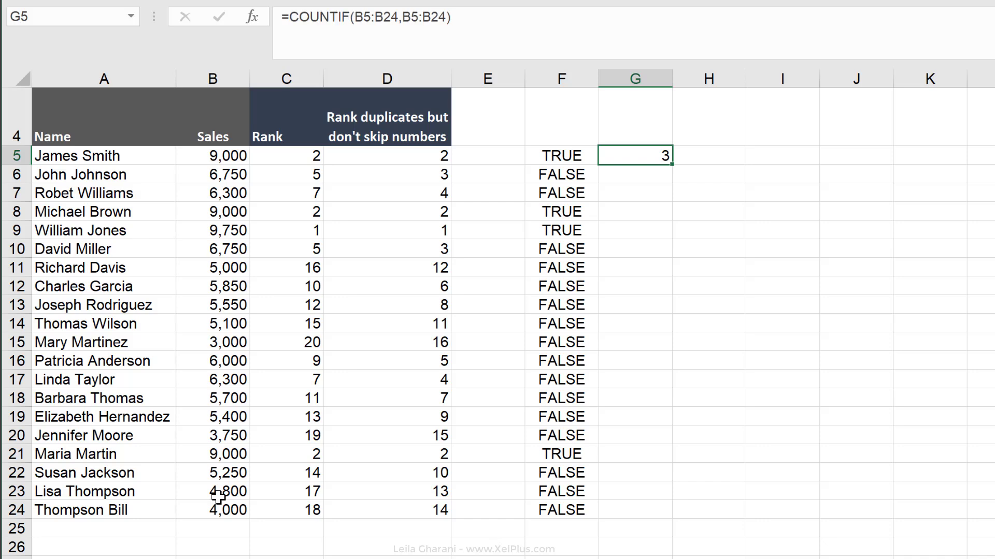
# Preview the COUNTIF counts with F9, then array-enter the formula across G5:G24
pyautogui.moveTo(286, 15); pyautogui.dragTo(546, 20)
pyautogui.press('F9')
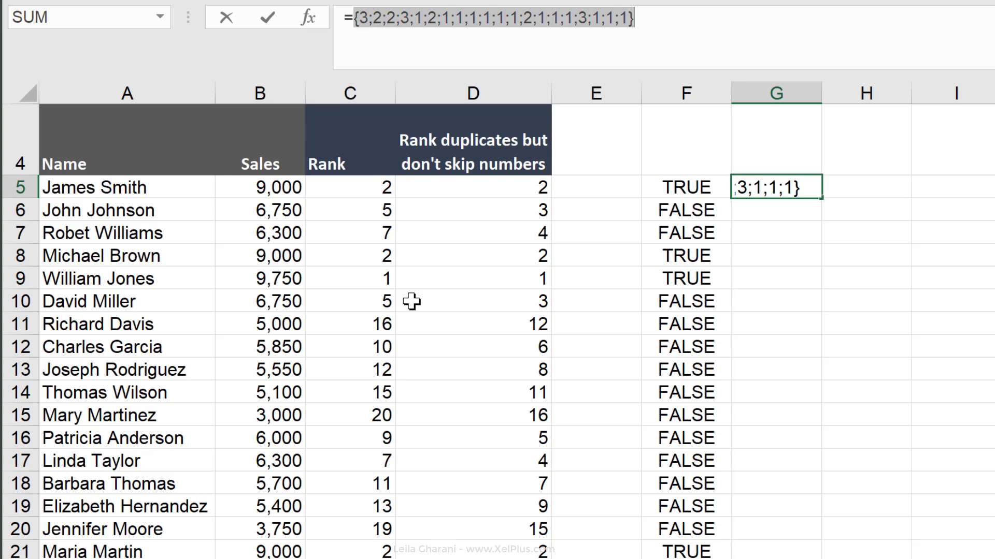
pyautogui.hotkey('ctrl', 'Return')
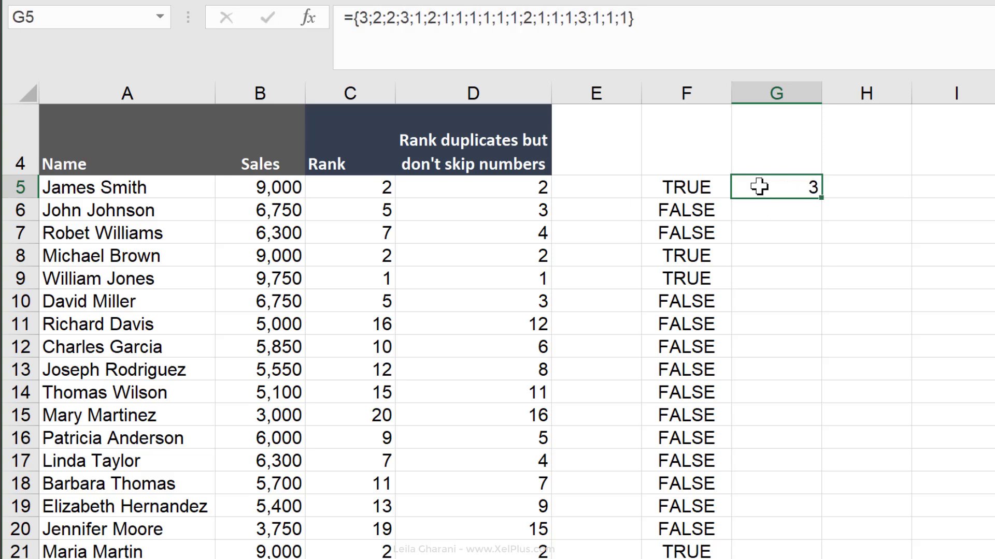
pyautogui.moveTo(761, 187); pyautogui.dragTo(758, 558)
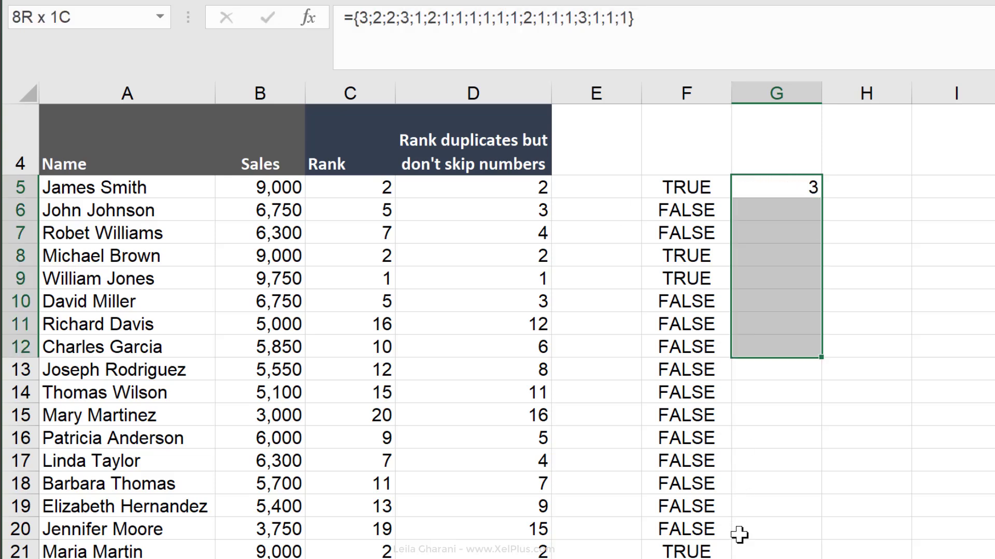
pyautogui.click(682, 17)
pyautogui.hotkey('ctrl', 'shift', 'Return')
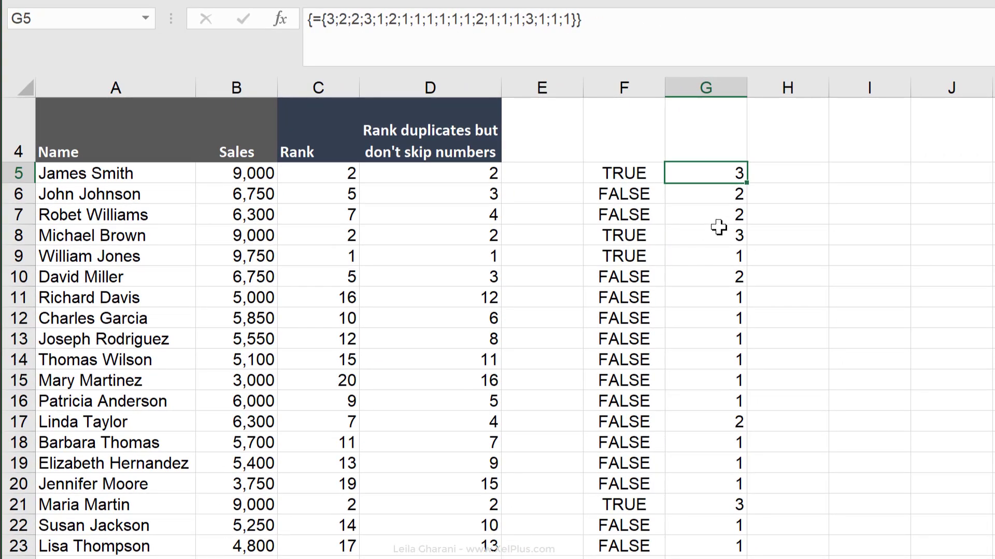
# Enter =F5/G5 in H5 to divide the TRUE/FALSE value by its count
pyautogui.click(778, 177)
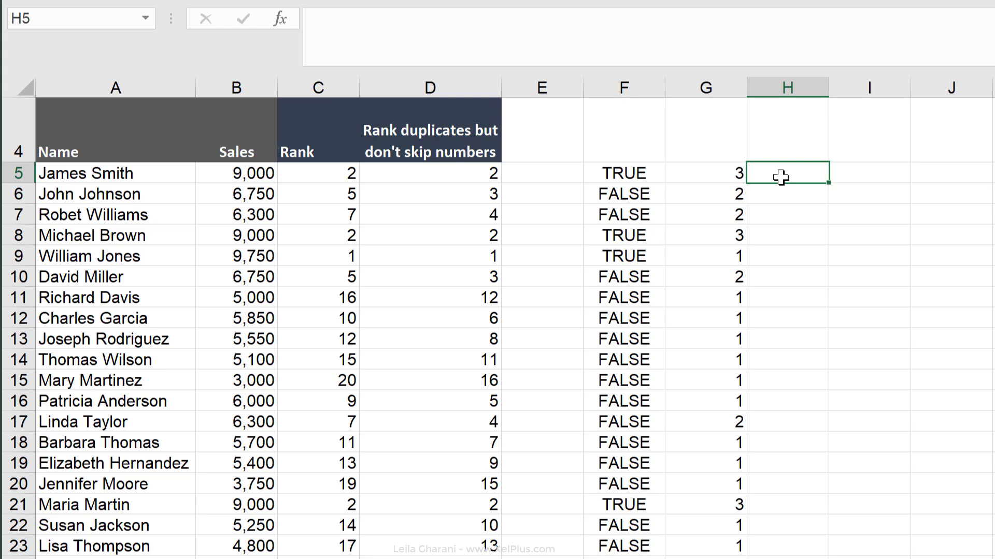
pyautogui.click(599, 176)
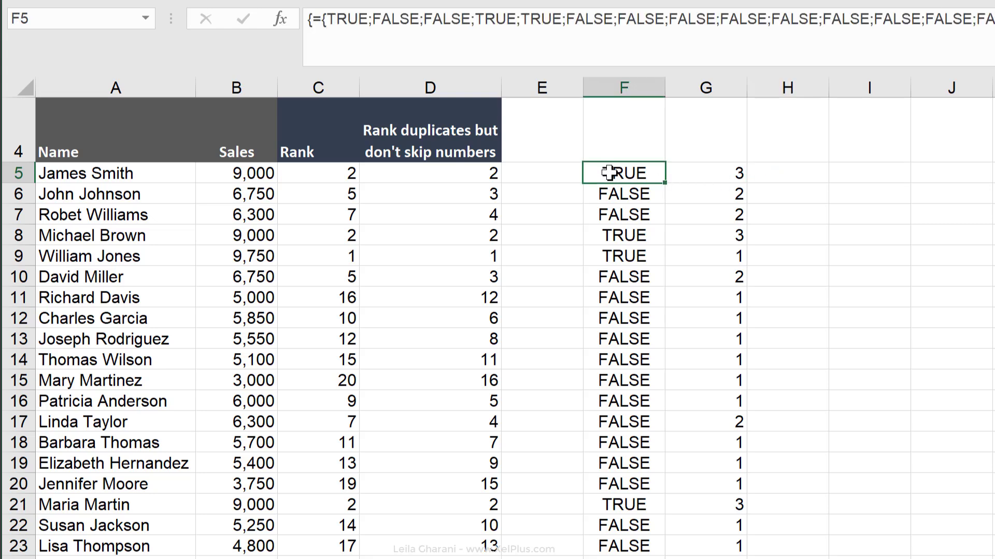
pyautogui.click(711, 177)
pyautogui.click(775, 171)
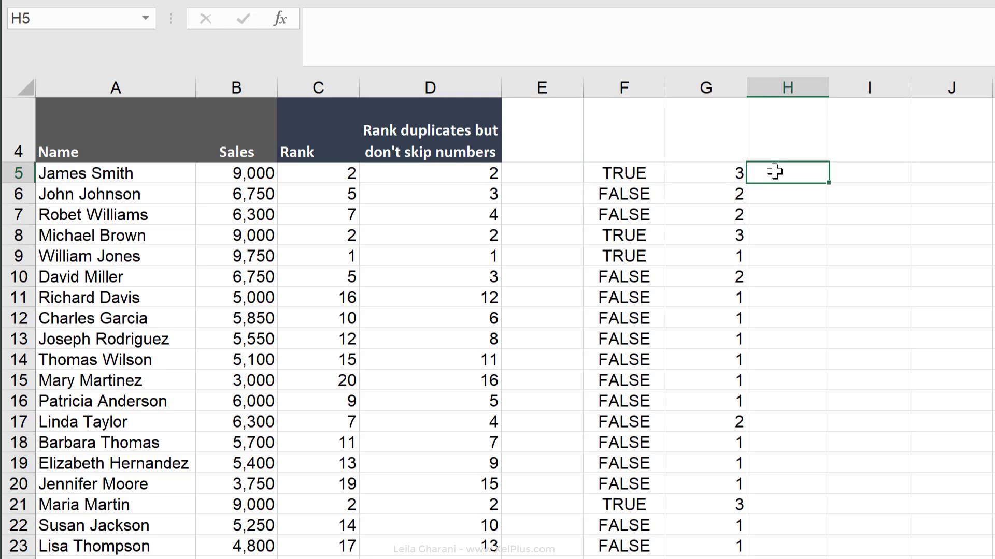
pyautogui.write('=')
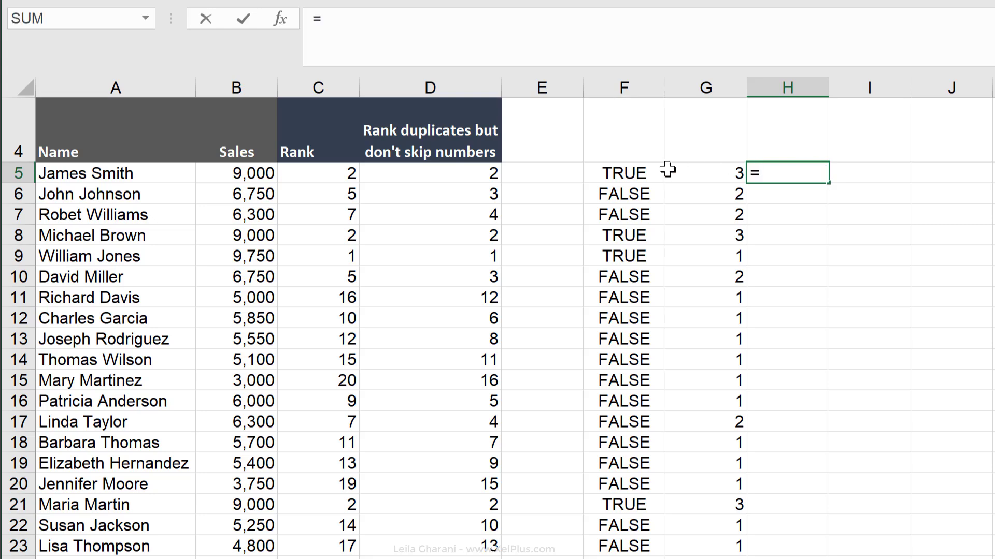
pyautogui.click(614, 175)
pyautogui.write('/')
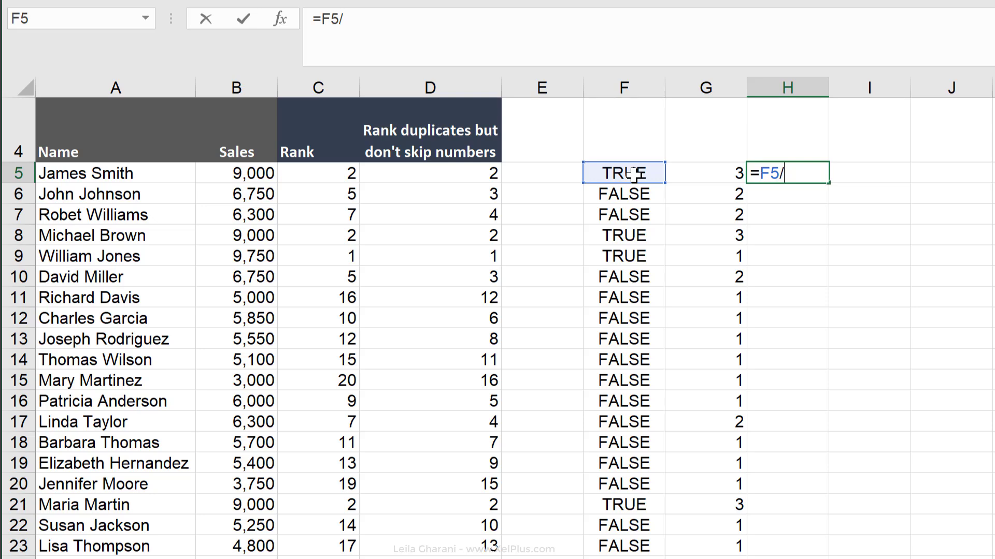
pyautogui.click(700, 175)
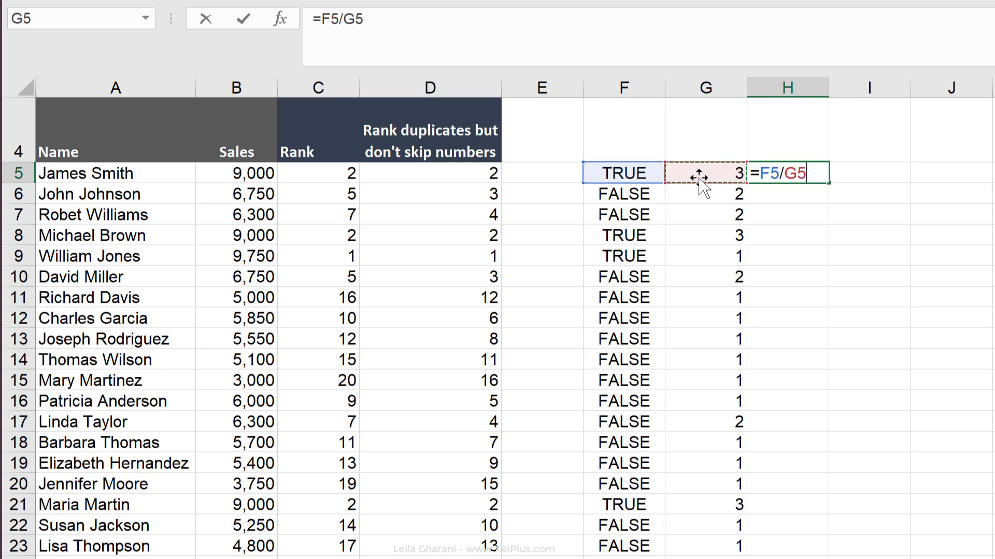
pyautogui.hotkey('ctrl', 'Return')
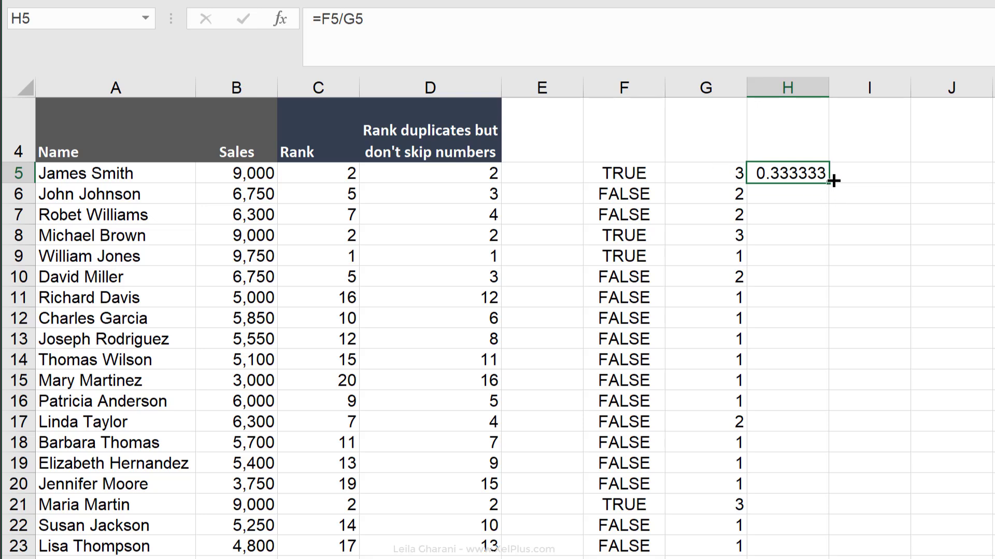
# Copy the H5 fraction formula down column H, giving 0.333333 for each 9,000 sale
pyautogui.moveTo(821, 199); pyautogui.dragTo(782, 201)
pyautogui.click(753, 194)
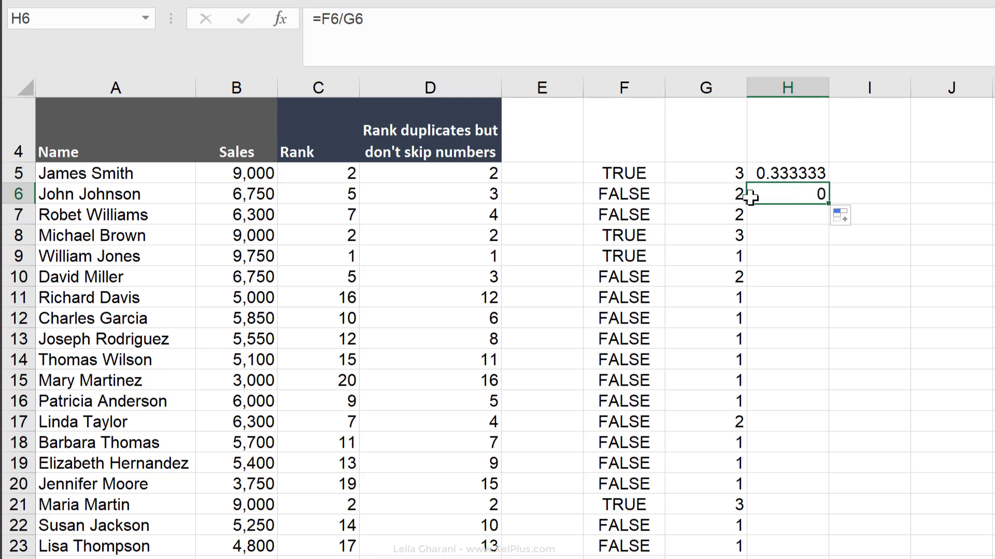
pyautogui.click(622, 196)
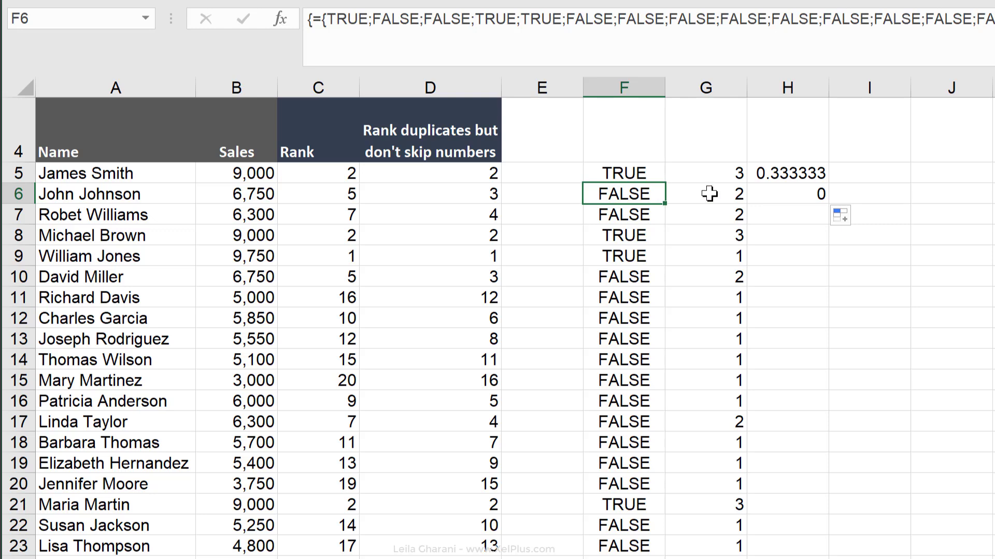
pyautogui.click(803, 173)
pyautogui.hotkey('shift', 'Down')
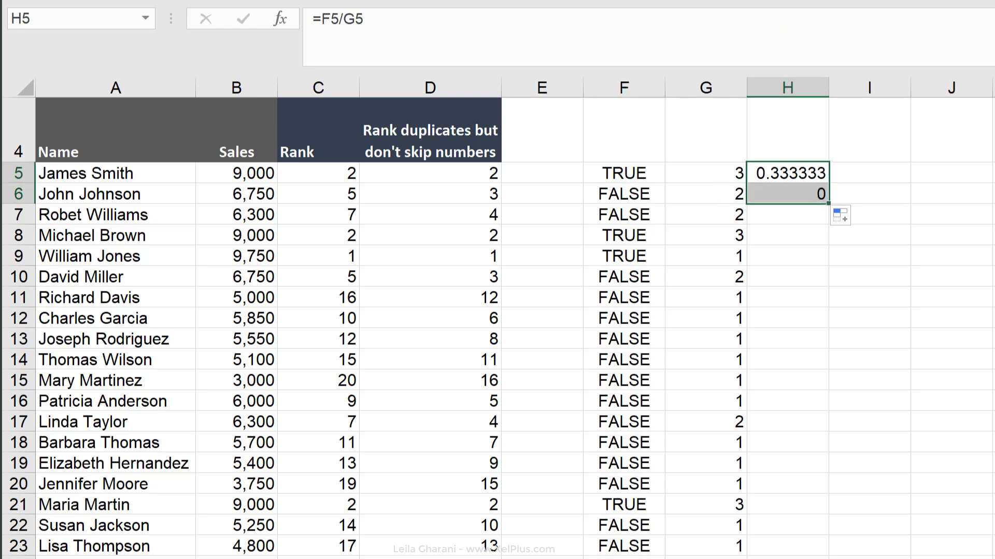
pyautogui.doubleClick(830, 203)
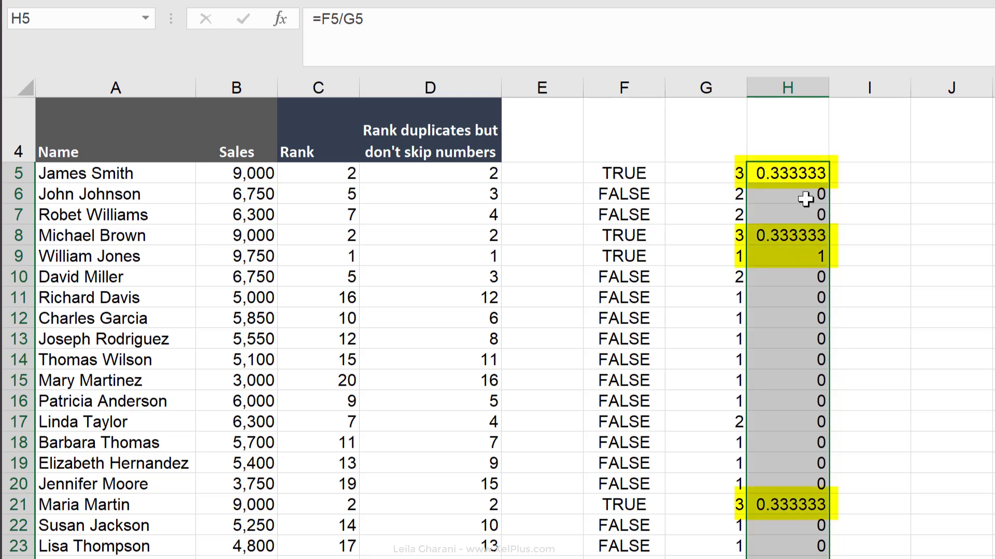
pyautogui.click(447, 173)
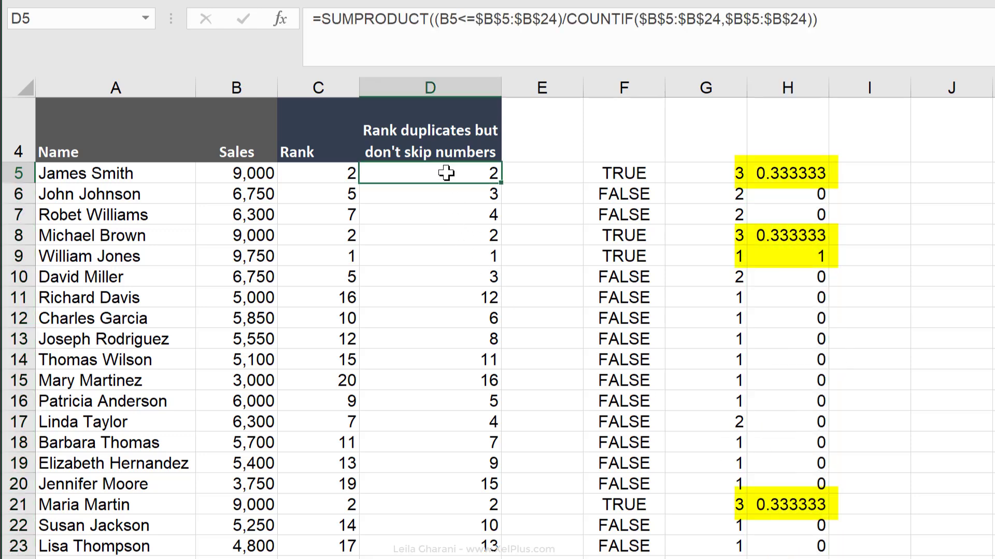
pyautogui.click(615, 175)
pyautogui.moveTo(614, 175); pyautogui.dragTo(725, 527)
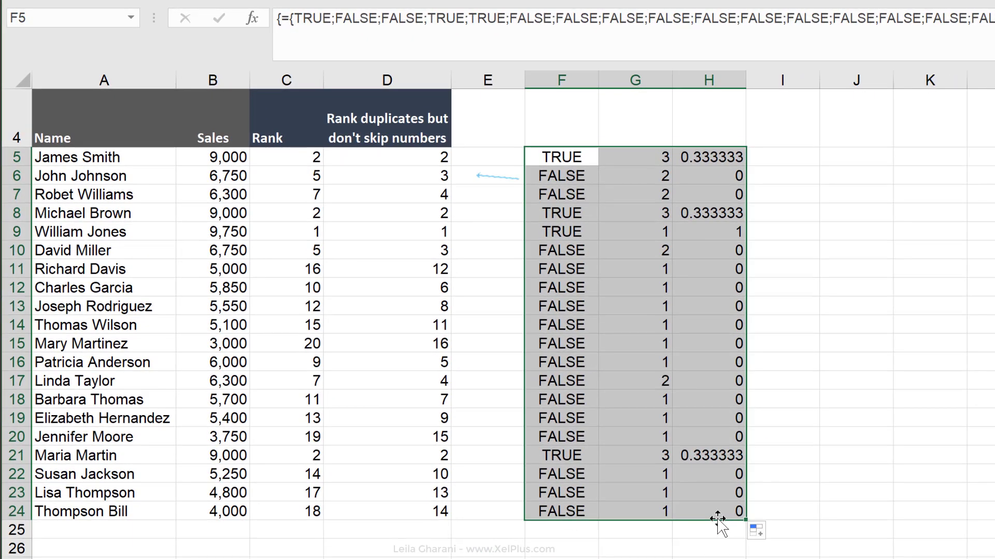
pyautogui.click(217, 157)
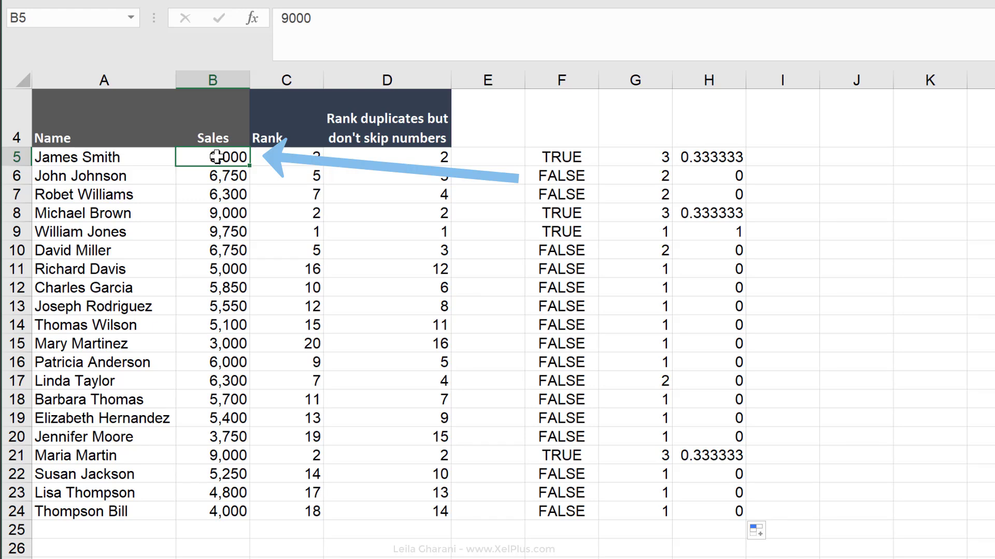
pyautogui.click(389, 159)
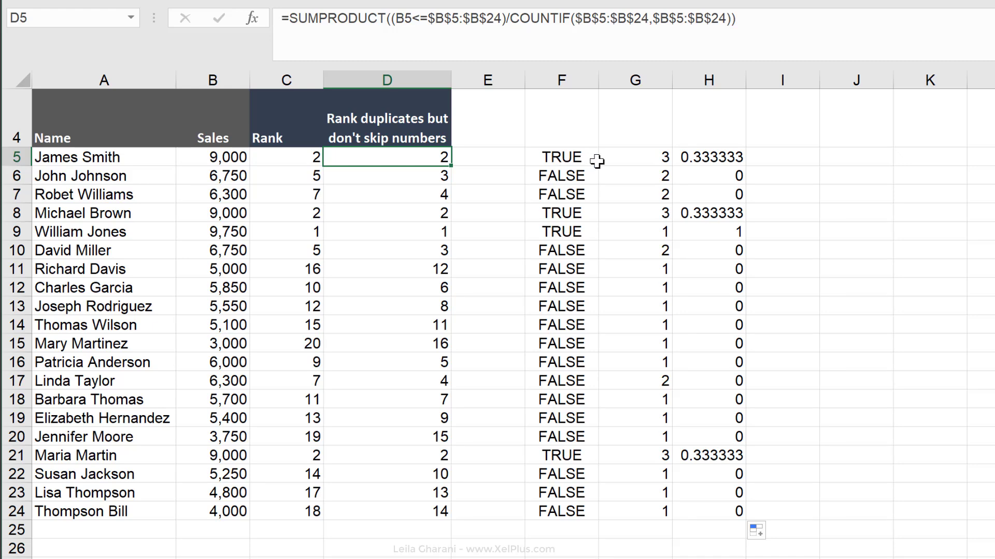
pyautogui.moveTo(684, 158); pyautogui.dragTo(707, 514)
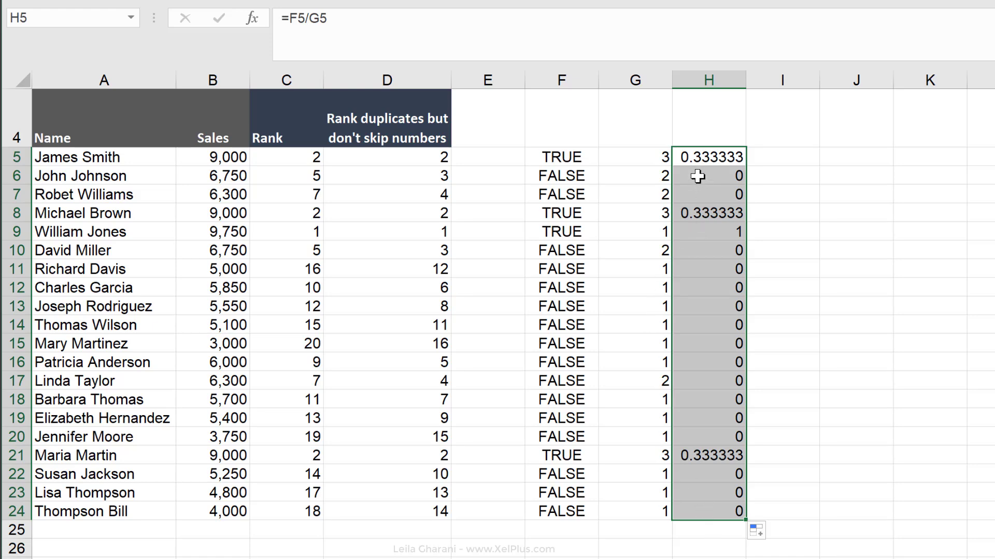
pyautogui.click(684, 157)
pyautogui.click(421, 156)
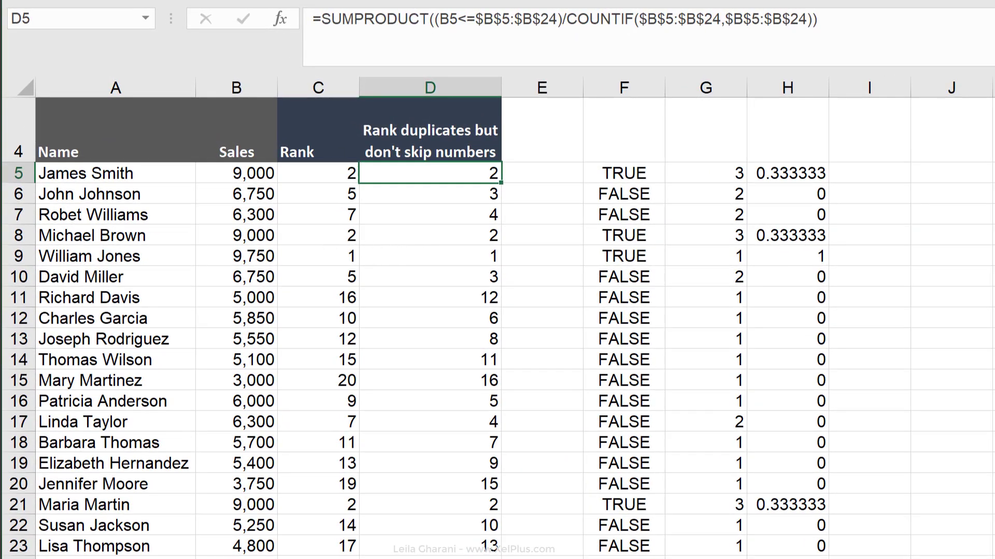
# Evaluate D7's B7<=$B$5:$B$24 comparison into its TRUE/FALSE array
pyautogui.press('Down')
pyautogui.press('Down')
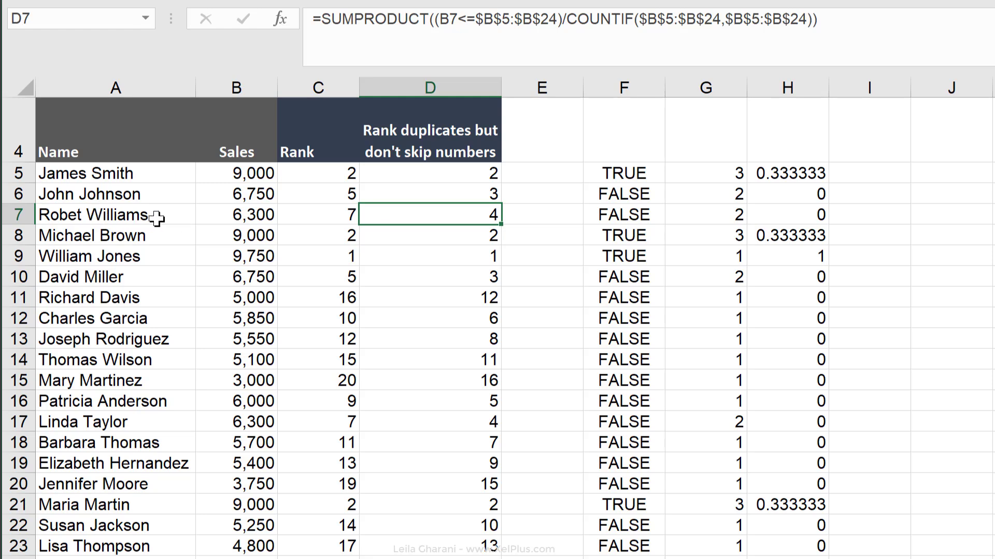
pyautogui.moveTo(558, 18); pyautogui.dragTo(439, 11)
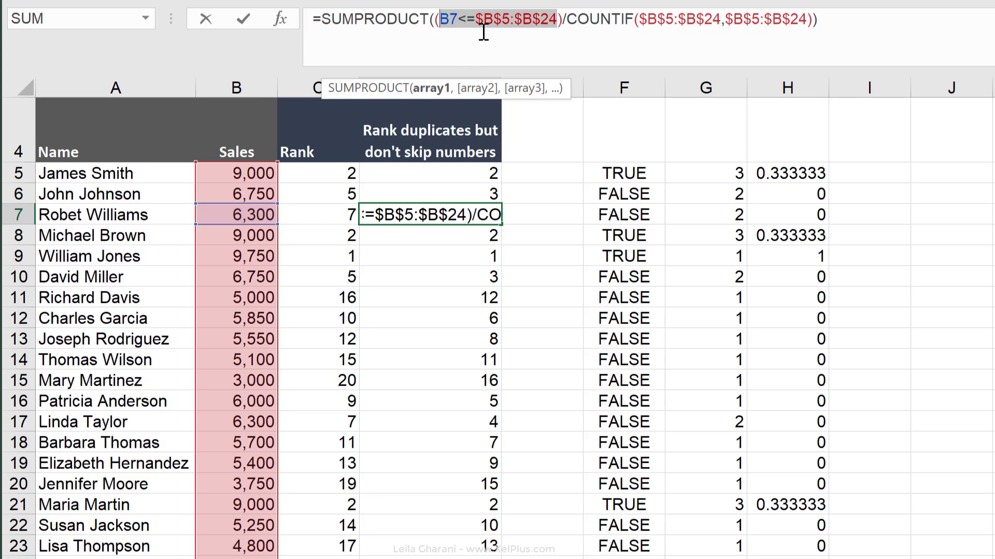
pyautogui.press('F9')
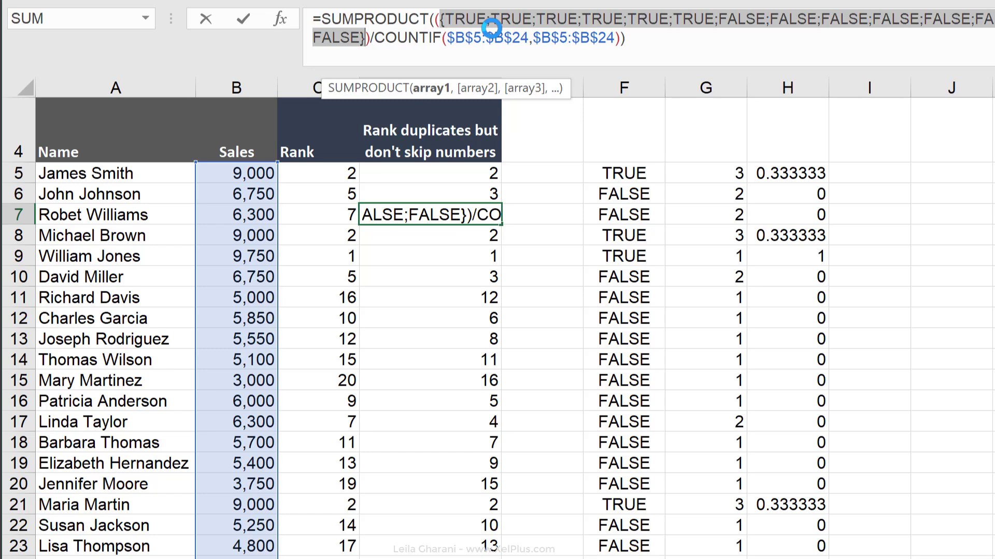
pyautogui.press('Escape')
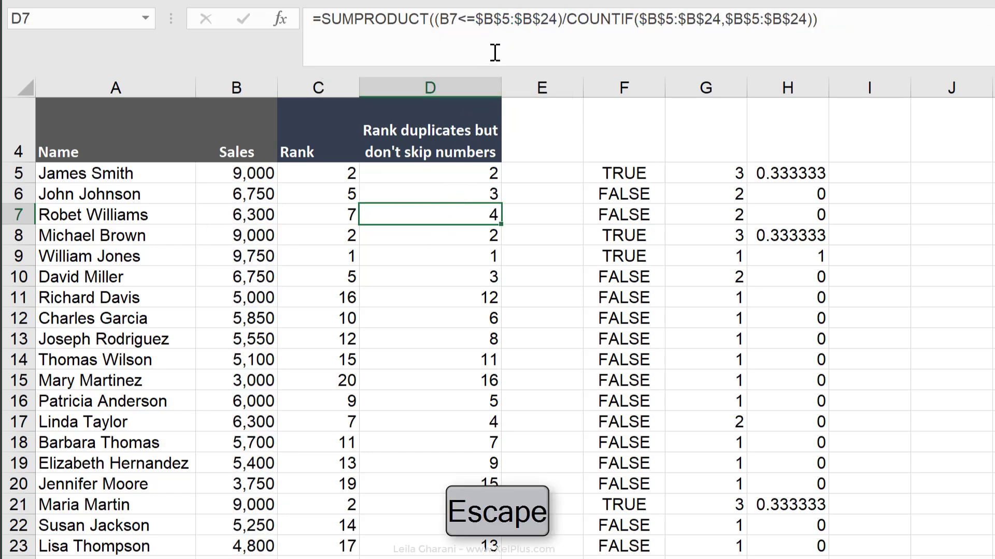
pyautogui.click(602, 174)
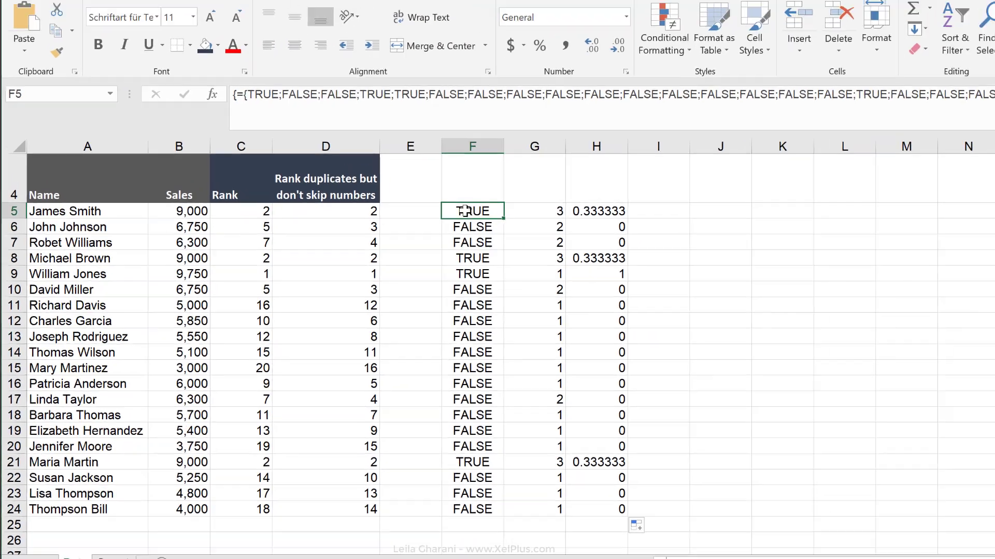
pyautogui.click(236, 111)
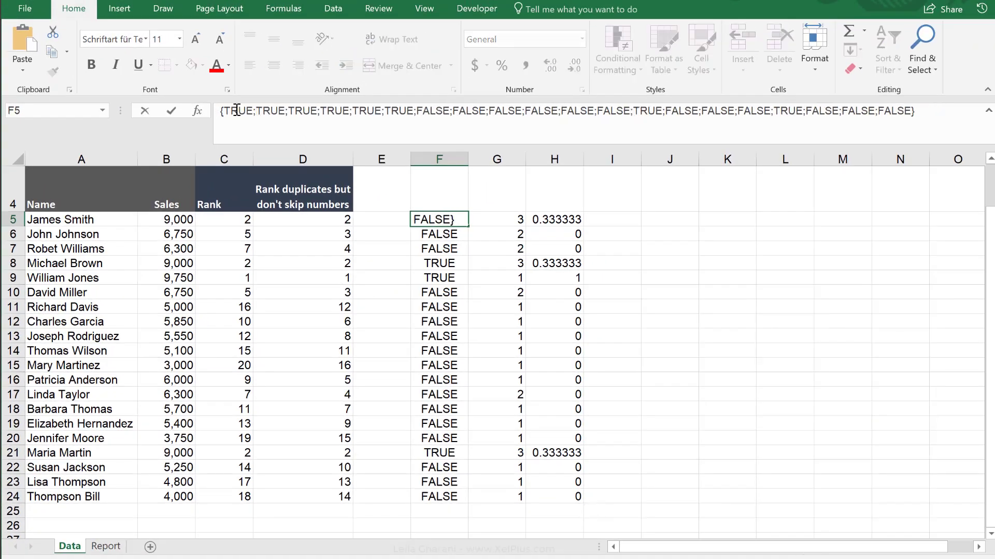
pyautogui.write('=')
pyautogui.hotkey('ctrl', 'shift', 'Return')
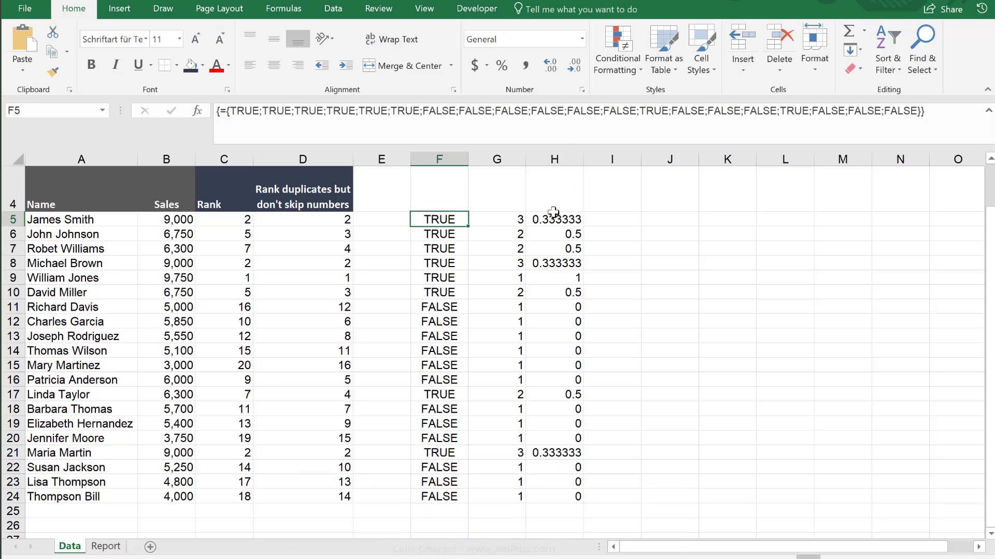
pyautogui.moveTo(553, 218); pyautogui.dragTo(563, 496)
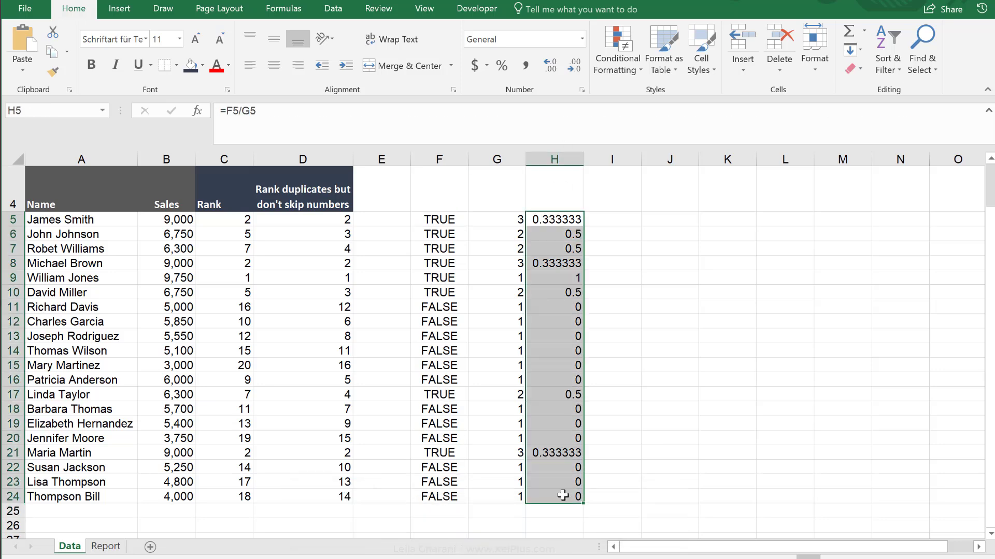
pyautogui.click(332, 247)
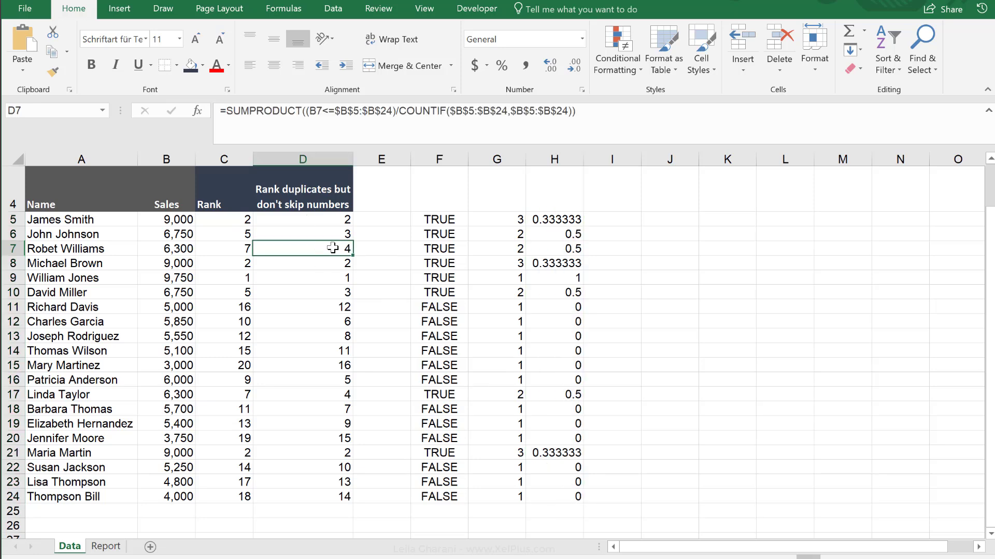
pyautogui.moveTo(427, 217); pyautogui.dragTo(552, 498)
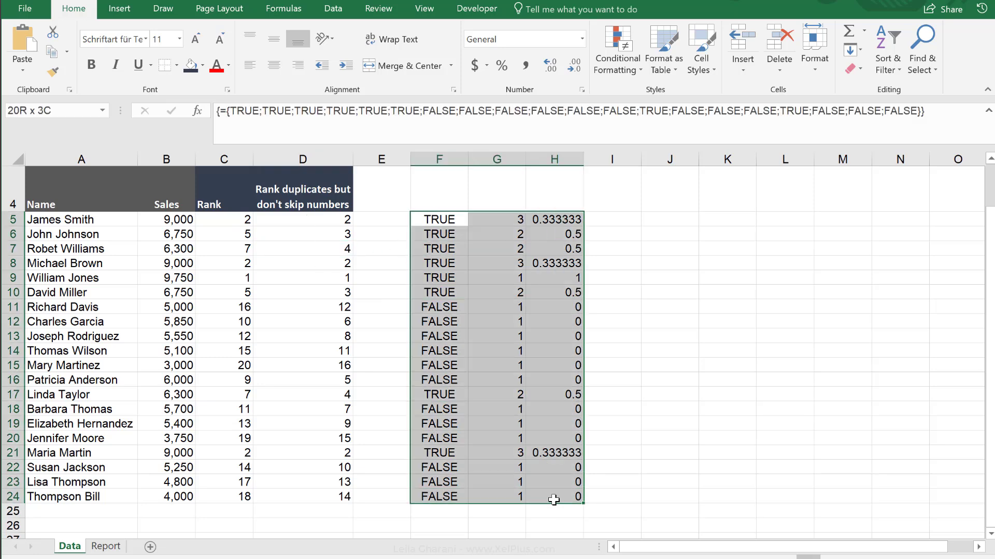
pyautogui.click(323, 247)
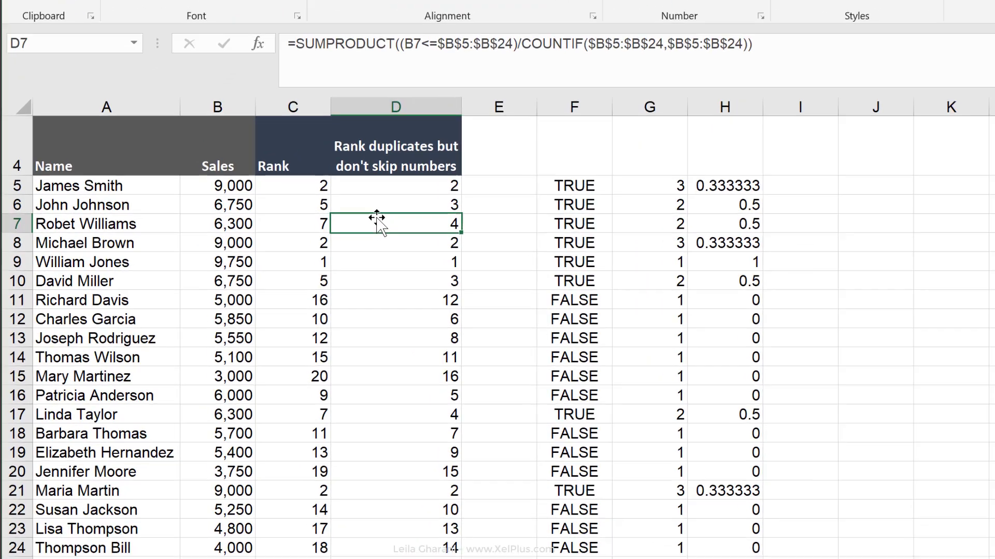
pyautogui.scroll(1, 409, 209)
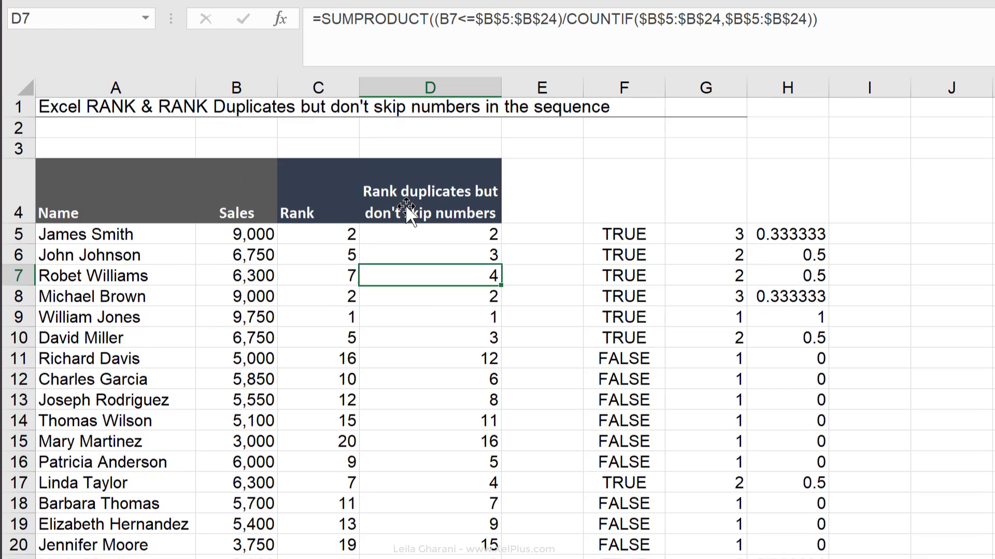
pyautogui.click(330, 238)
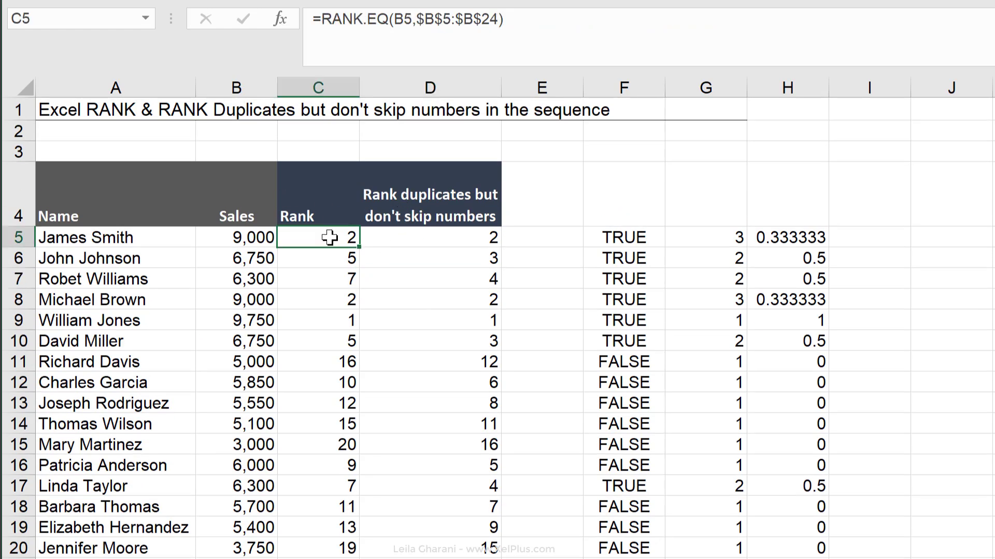
pyautogui.click(394, 239)
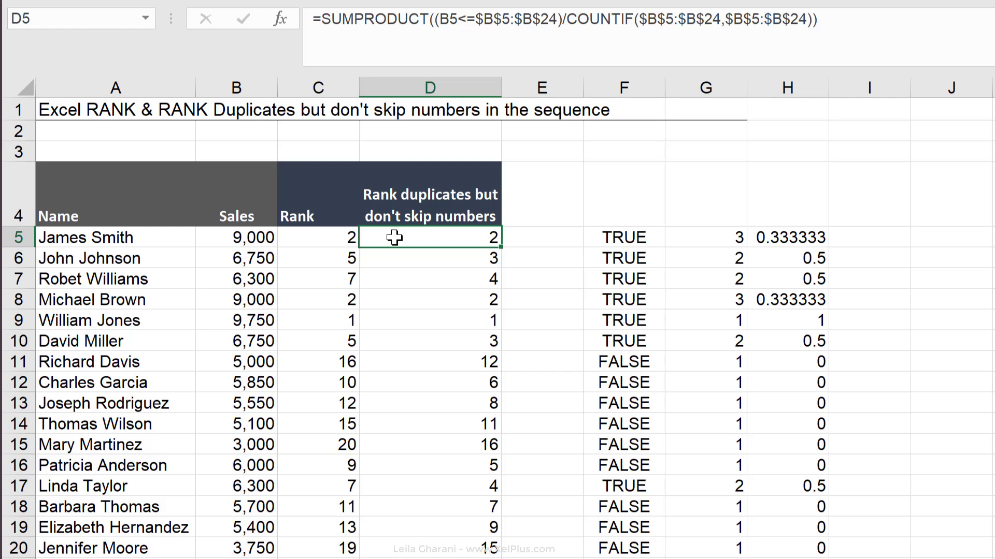